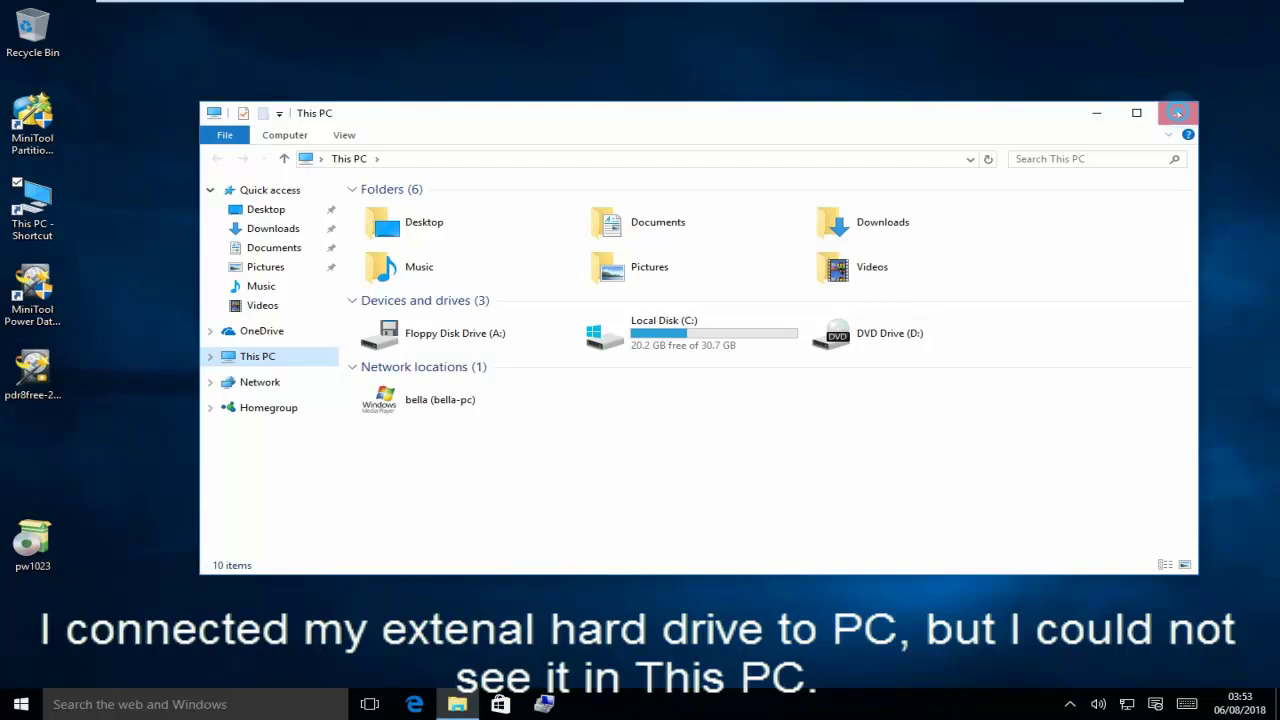
# Step: Close the This PC window, open Computer Management and show Disk Management
pyautogui.click(1177, 113)
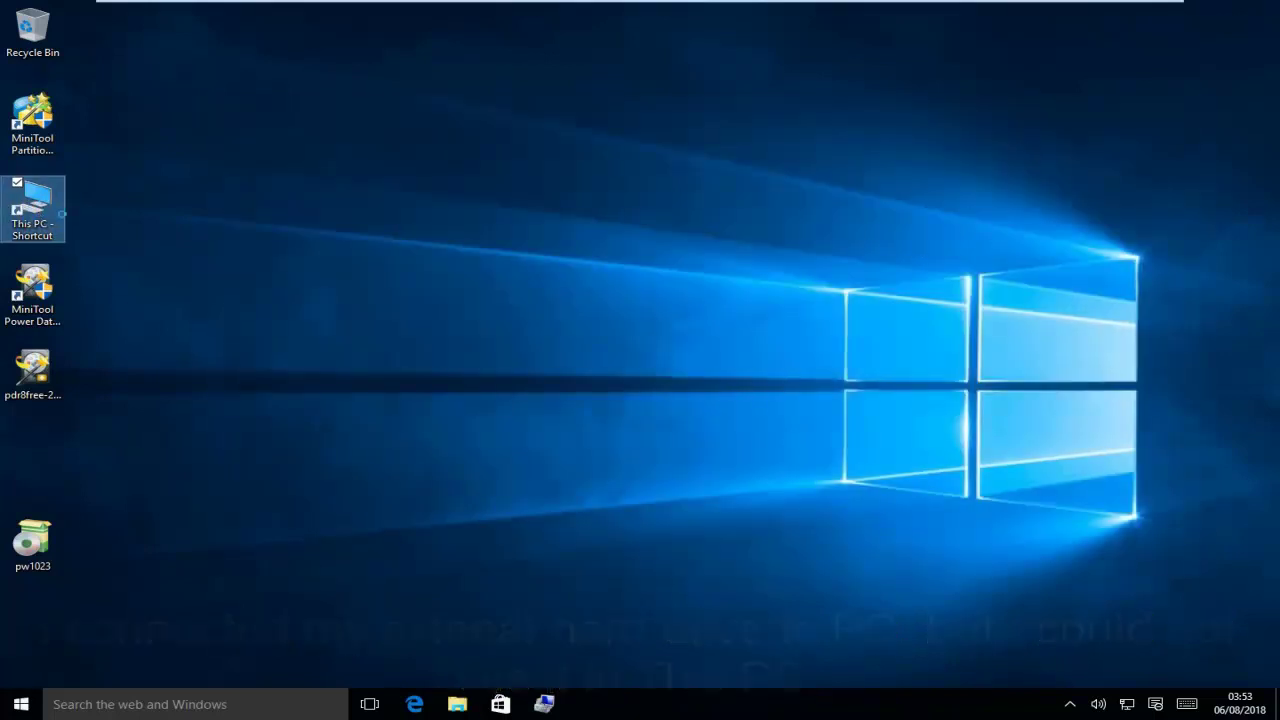
pyautogui.rightClick(64, 228)
pyautogui.click(60, 281)
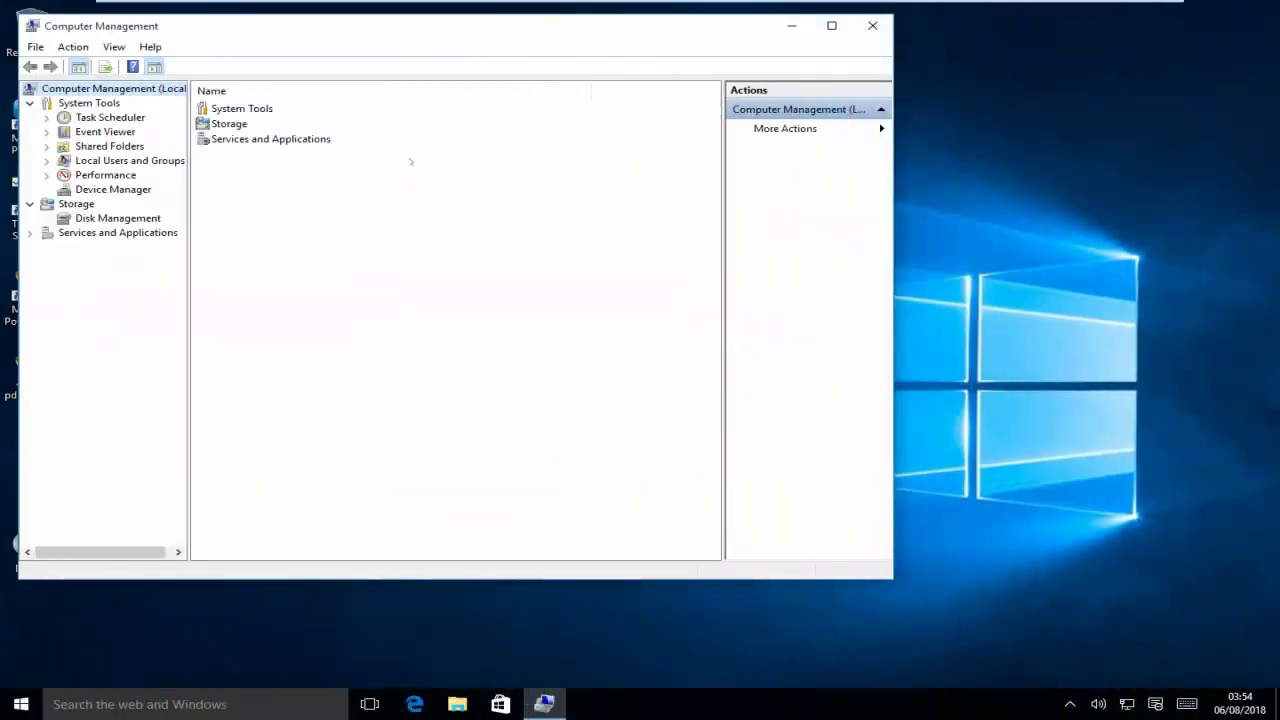
pyautogui.moveTo(637, 30); pyautogui.dragTo(798, 57)
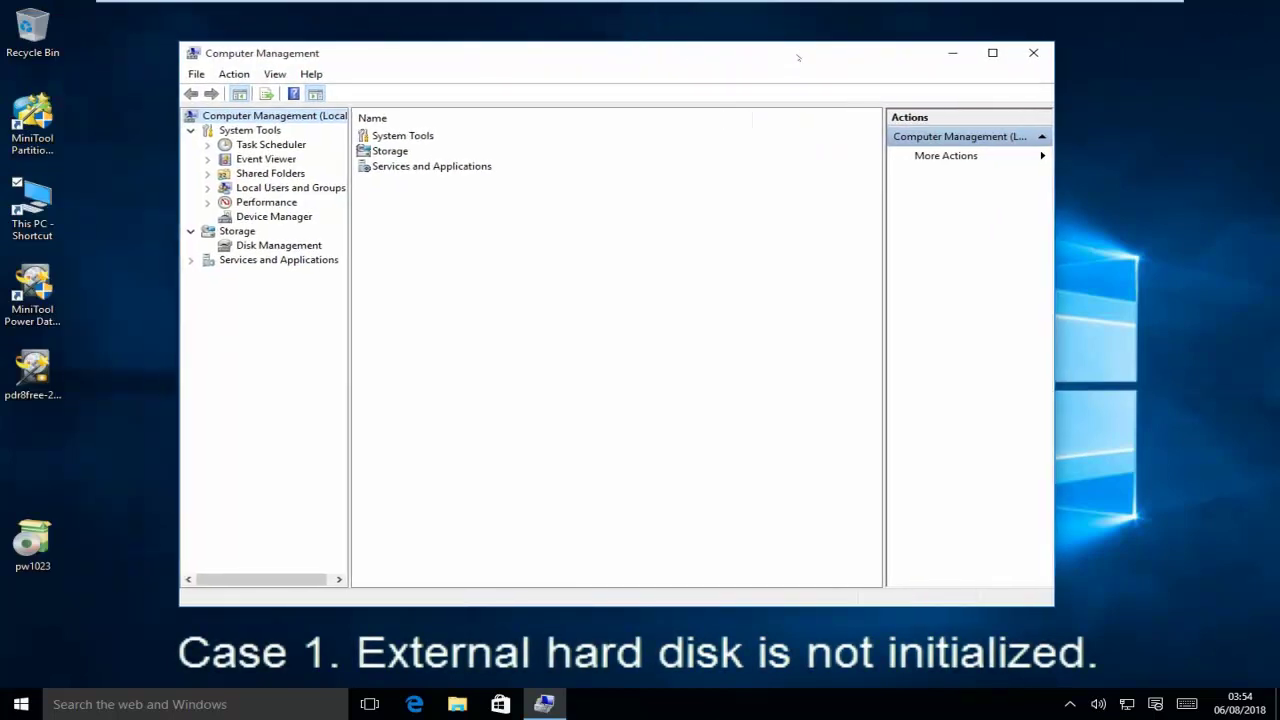
pyautogui.click(274, 246)
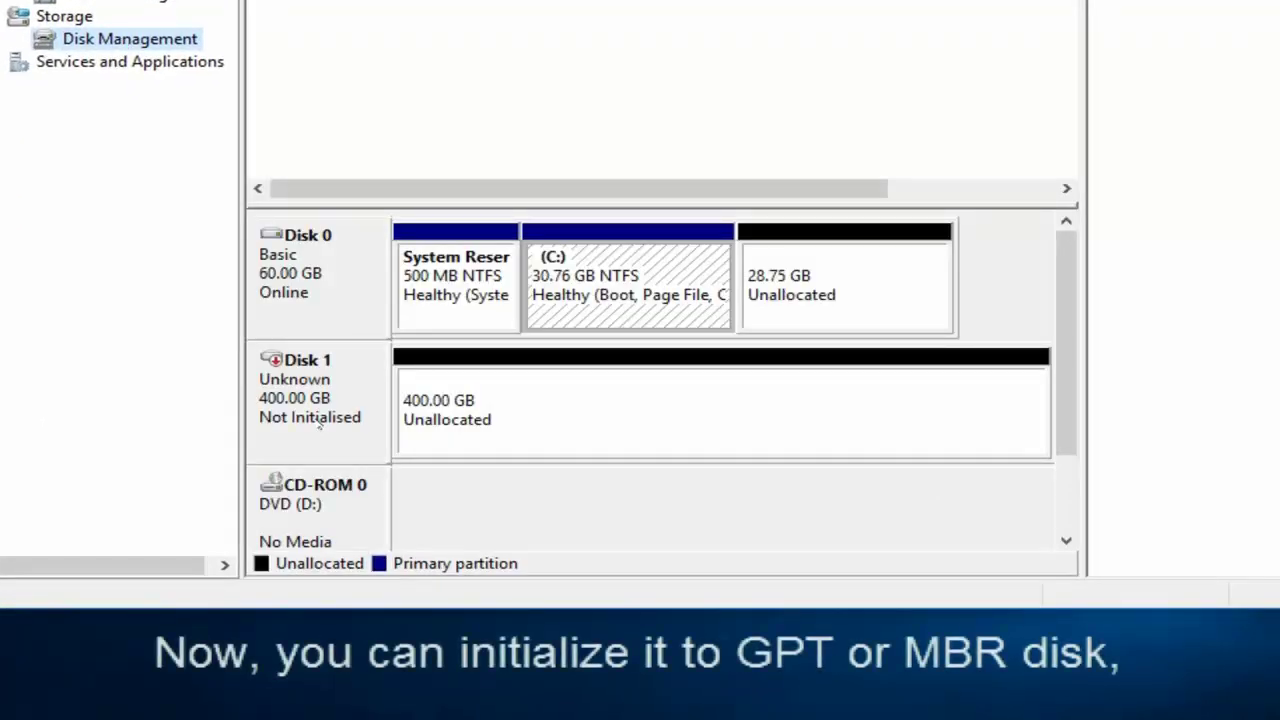
# Step: Initialise Disk 1 with the MBR (Master Boot Record) partition style
pyautogui.rightClick(333, 423)
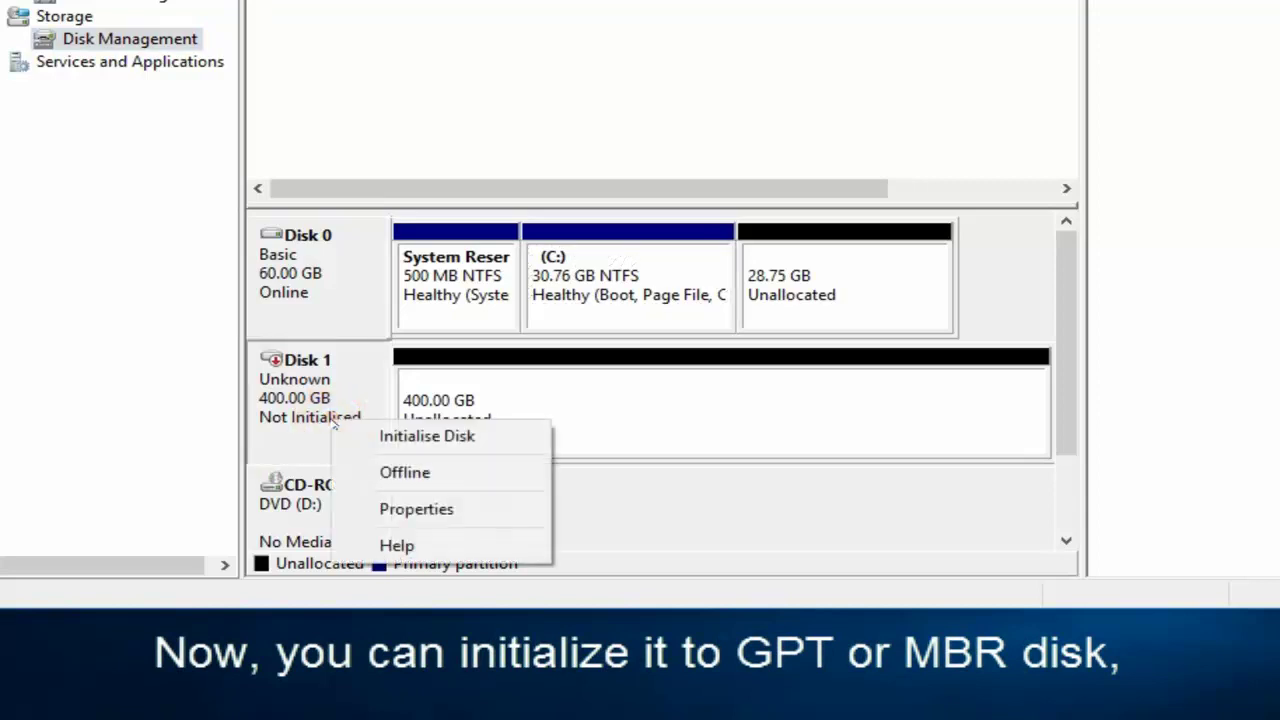
pyautogui.click(403, 439)
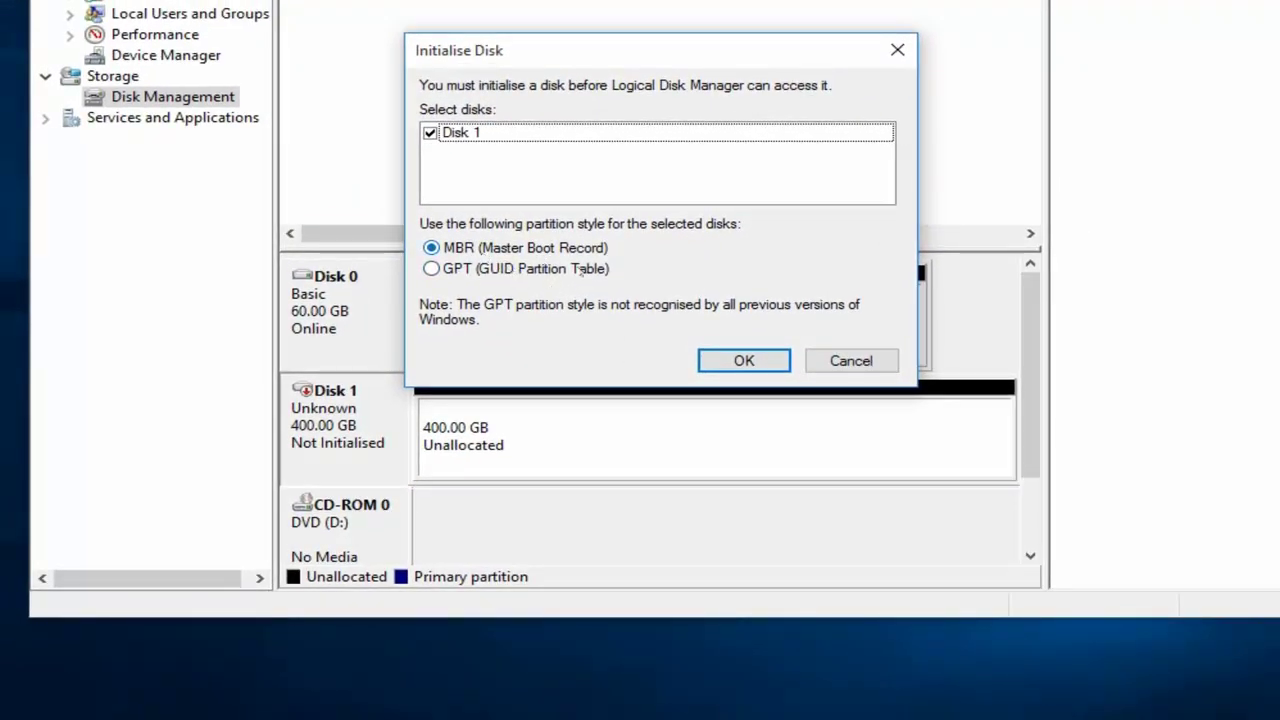
pyautogui.click(736, 360)
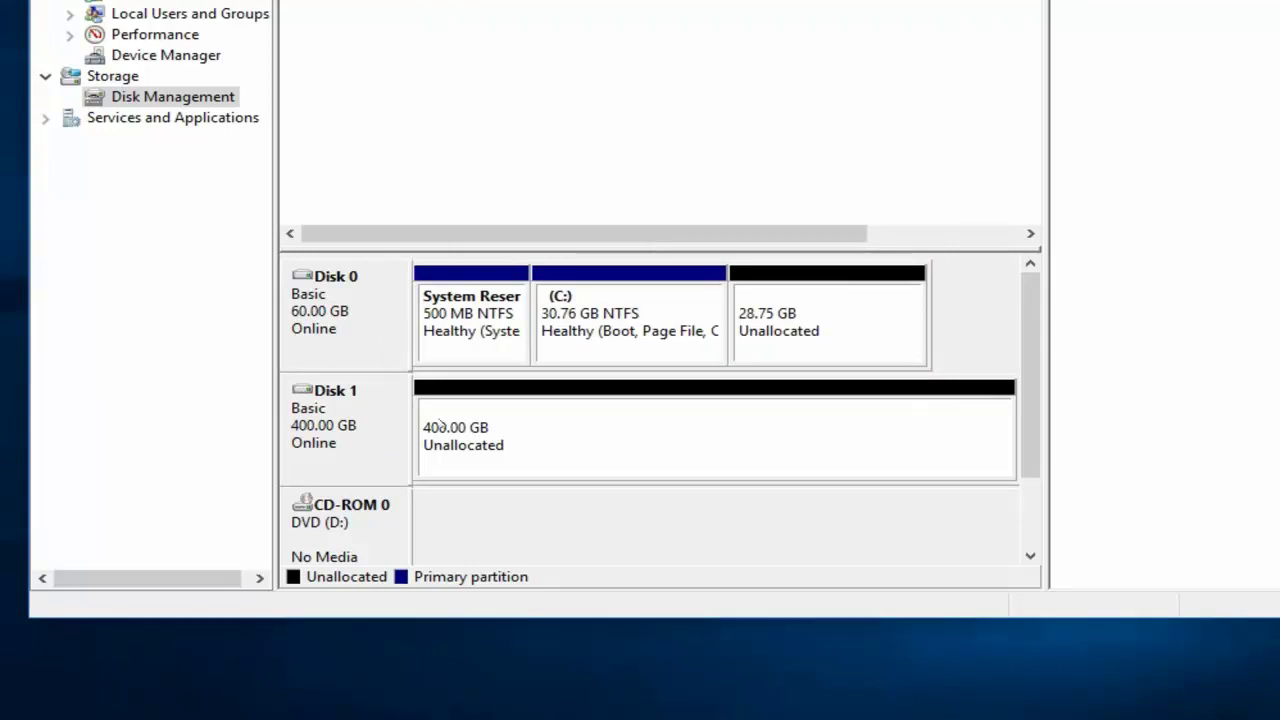
# Step: Create a 409597 MB NTFS simple volume named New Volume with letter E on Disk 1, and close Computer Management
pyautogui.rightClick(485, 430)
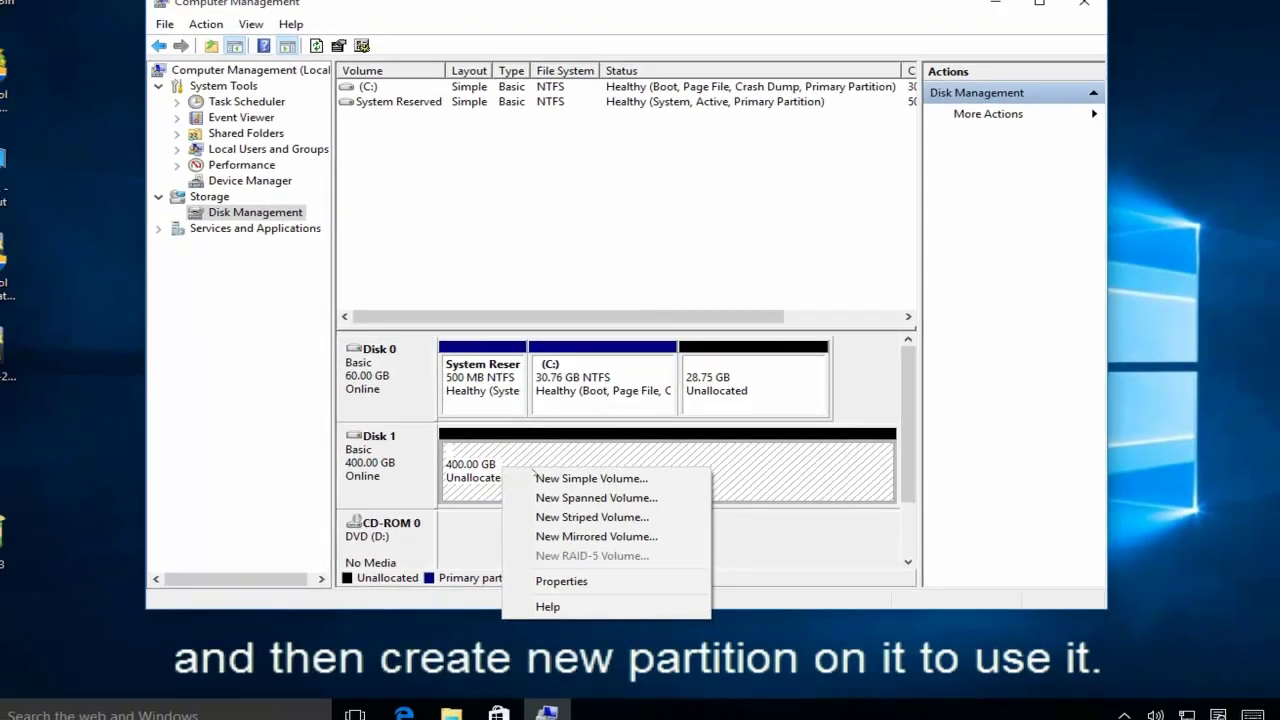
pyautogui.click(579, 450)
pyautogui.click(697, 418)
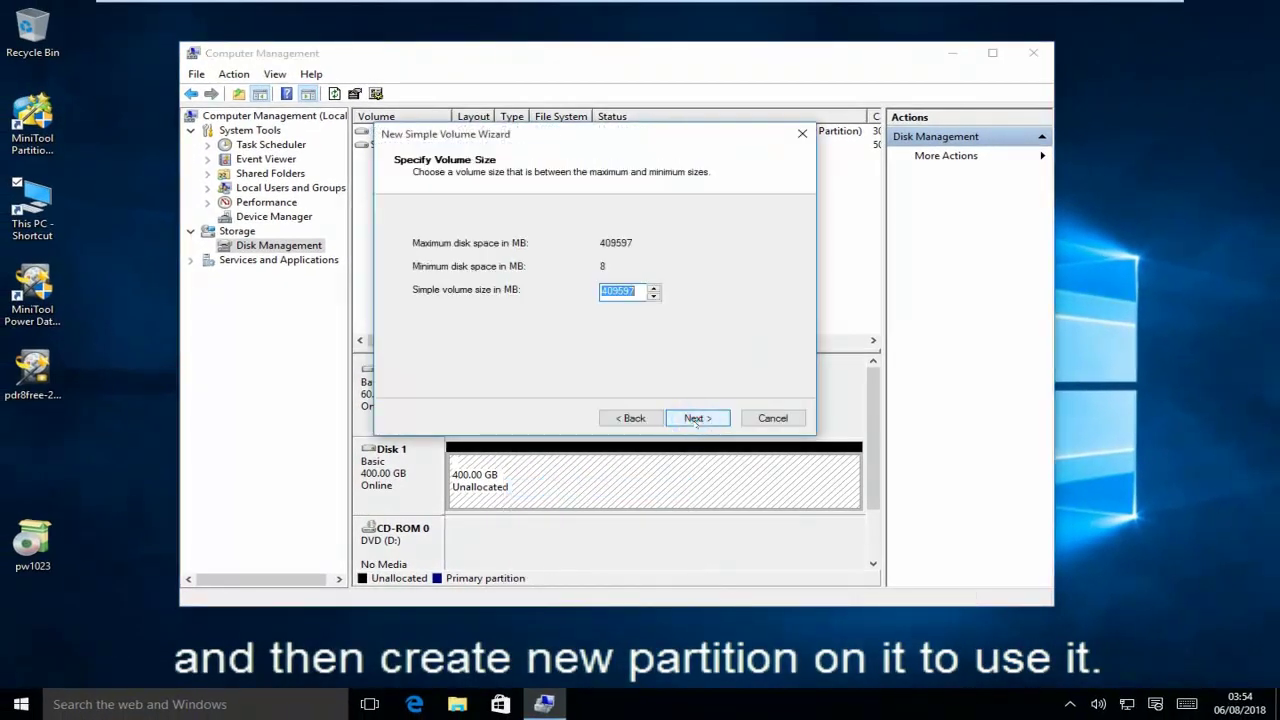
pyautogui.click(697, 418)
pyautogui.click(697, 418)
pyautogui.click(697, 418)
pyautogui.click(697, 418)
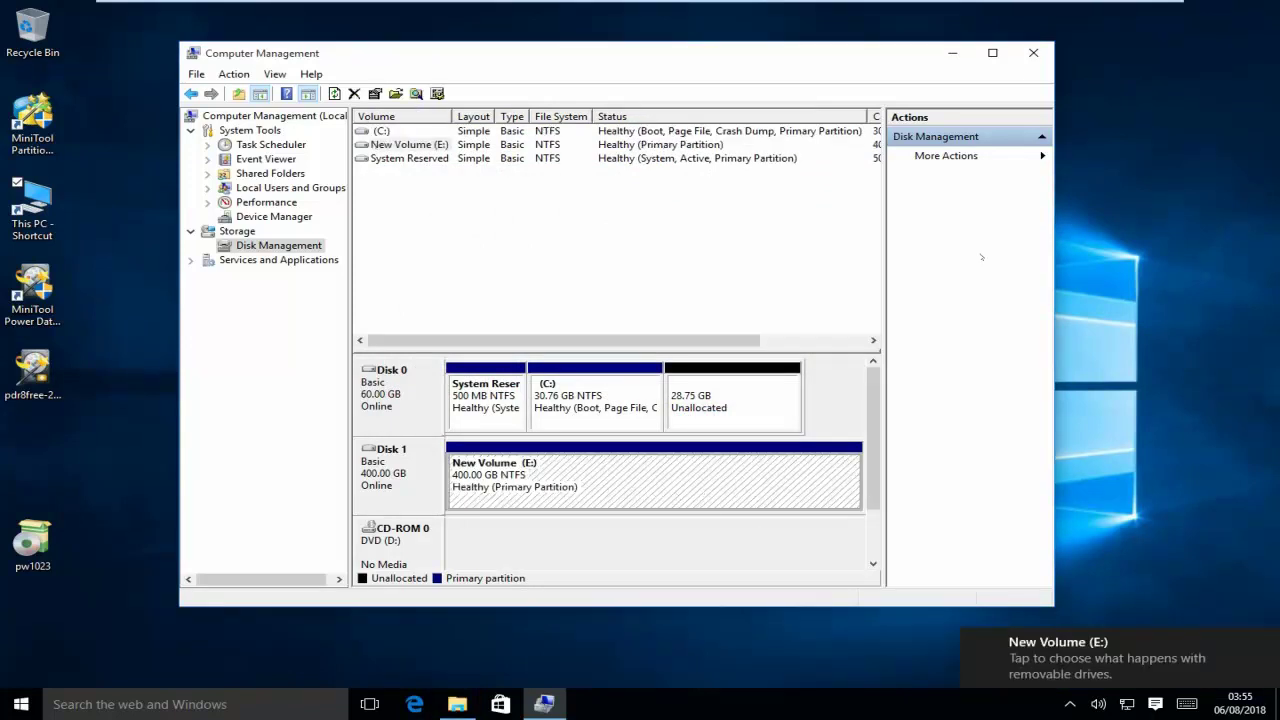
pyautogui.click(1033, 52)
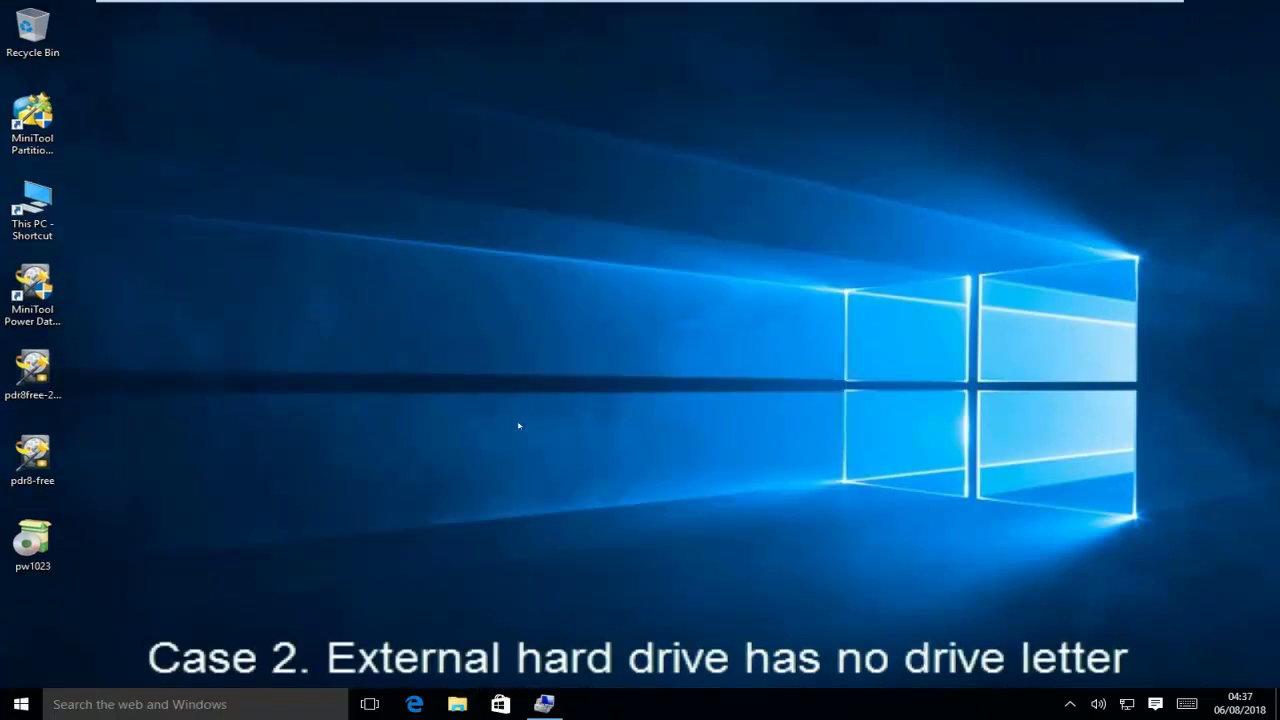
# Step: Assign drive letter E to the New Volume partition on Disk 1 in Computer Management, and return to the desktop
pyautogui.click(544, 704)
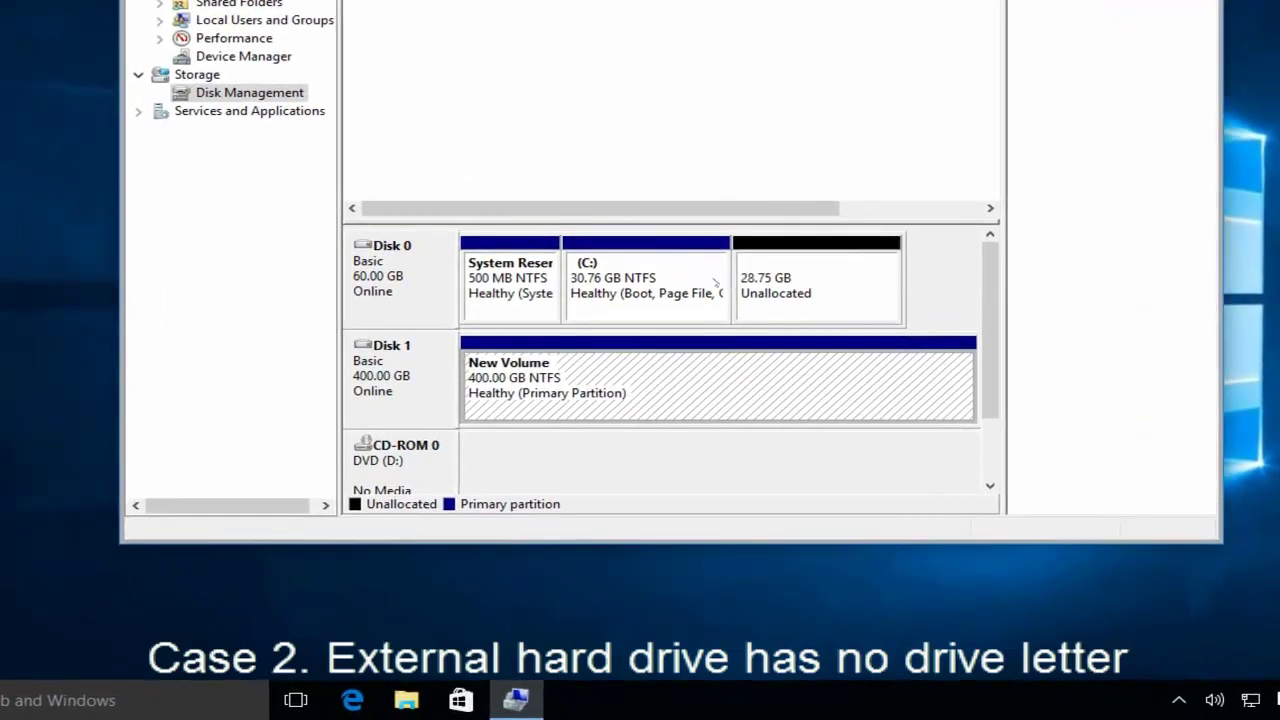
pyautogui.rightClick(567, 378)
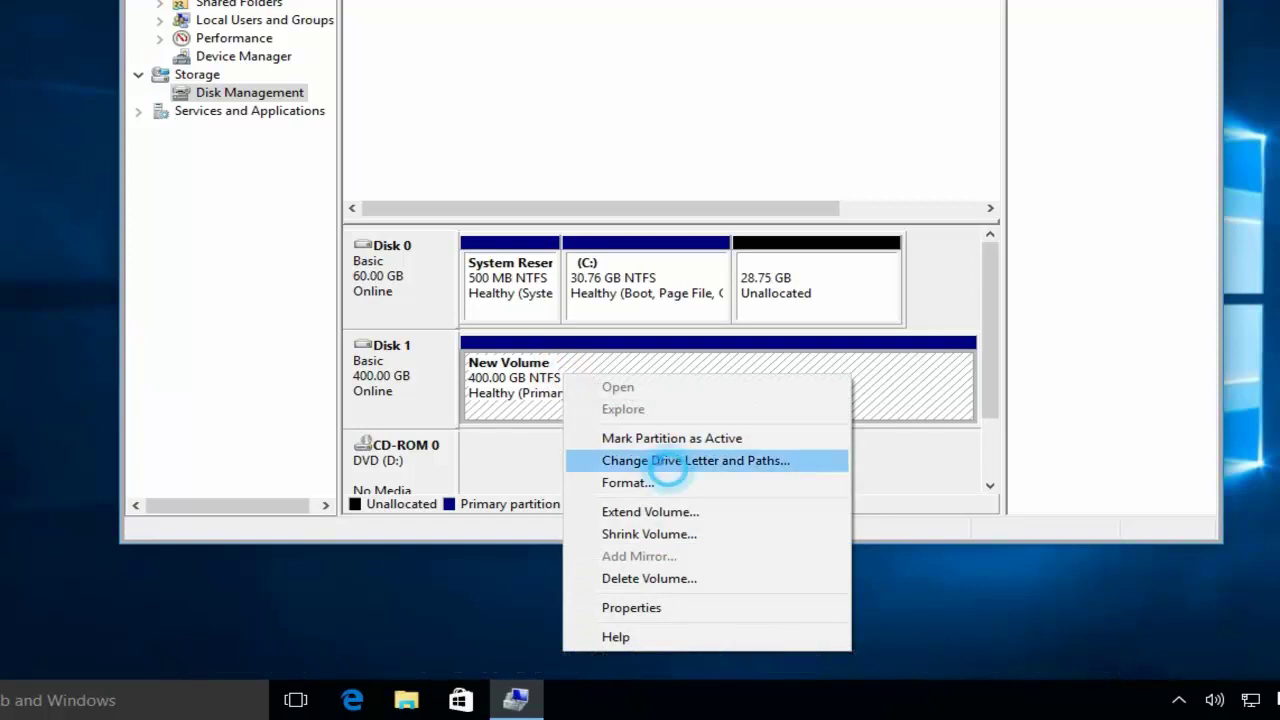
pyautogui.click(668, 461)
pyautogui.click(509, 250)
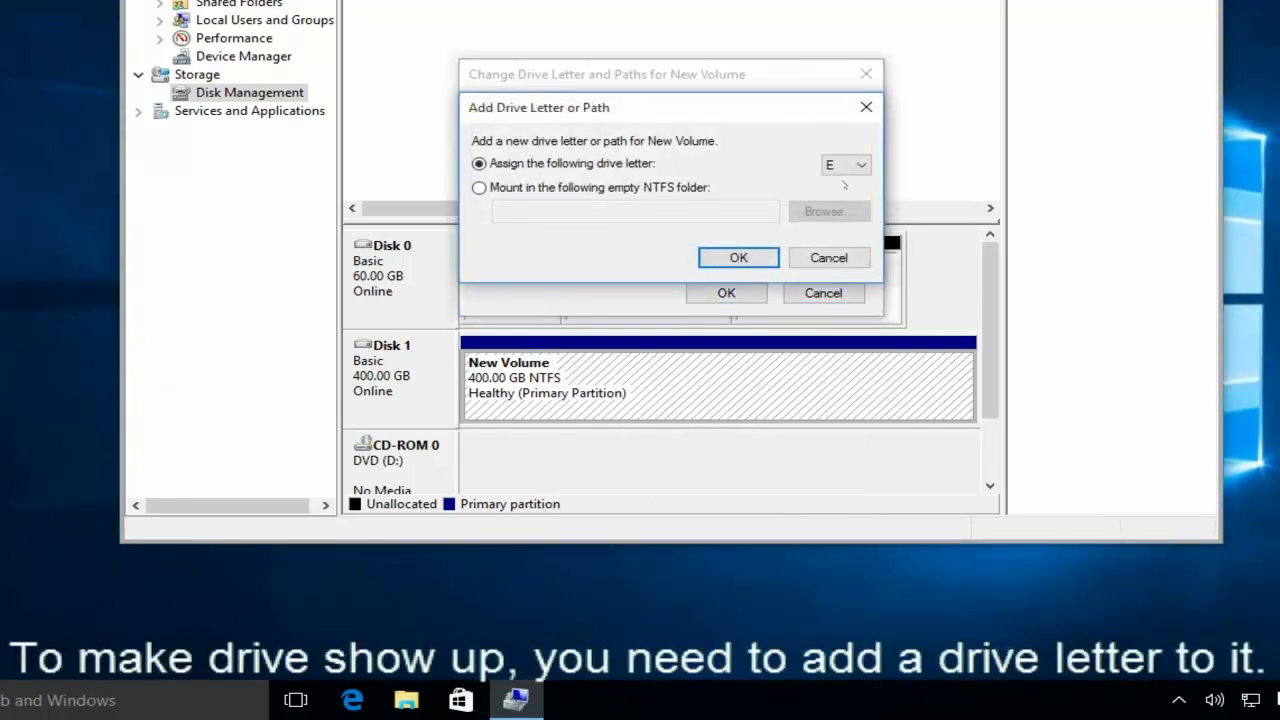
pyautogui.click(736, 258)
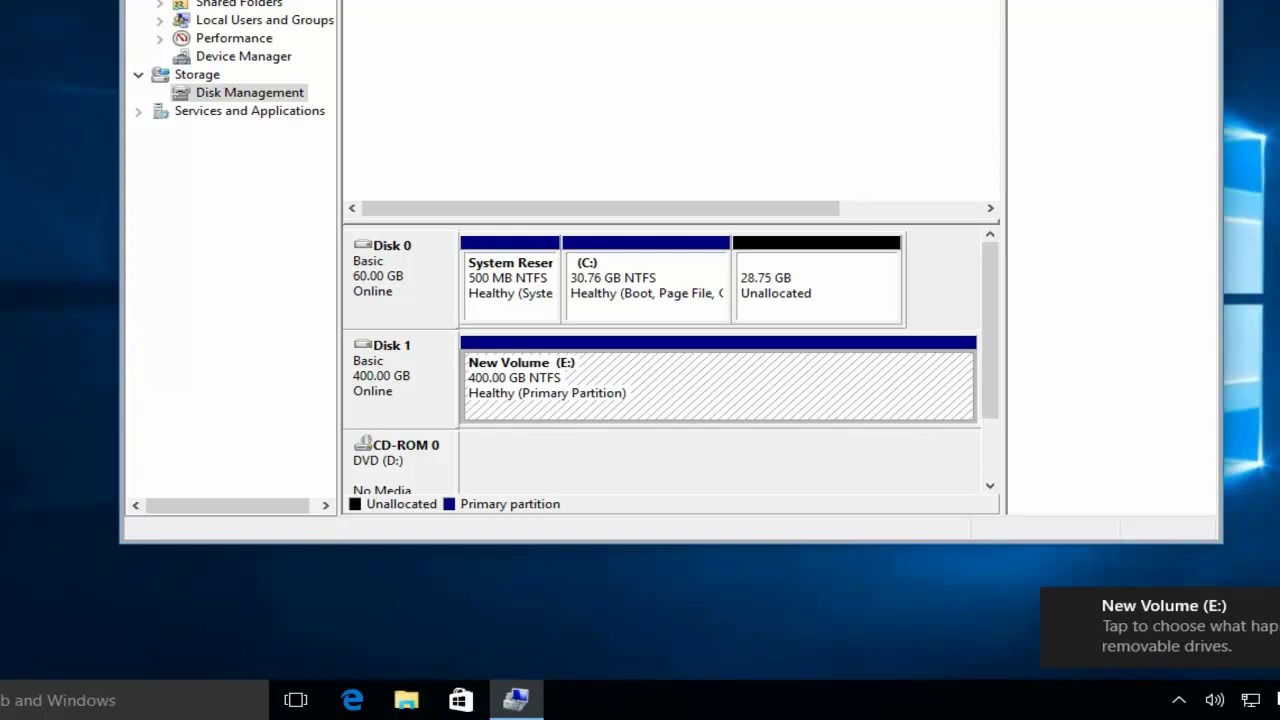
pyautogui.press('super+d')
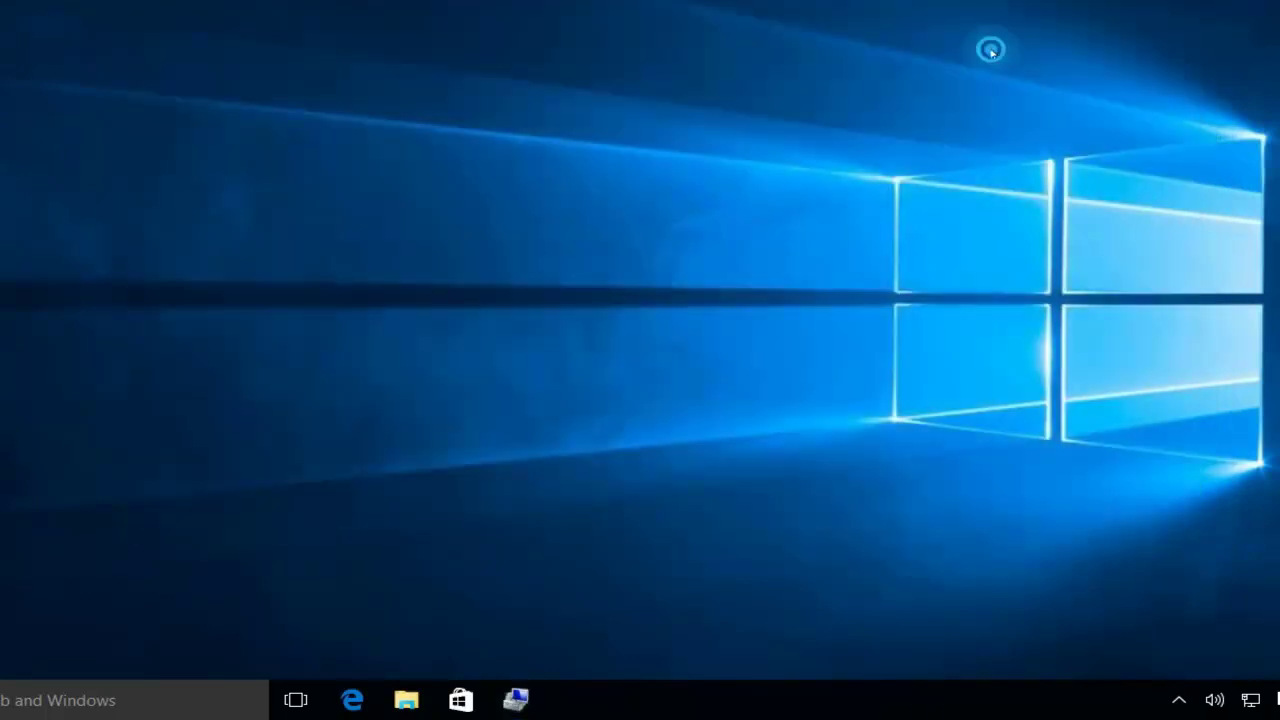
# Step: Examine the unallocated space on Disk 1 in Disk Management, and close Computer Management
pyautogui.click(526, 706)
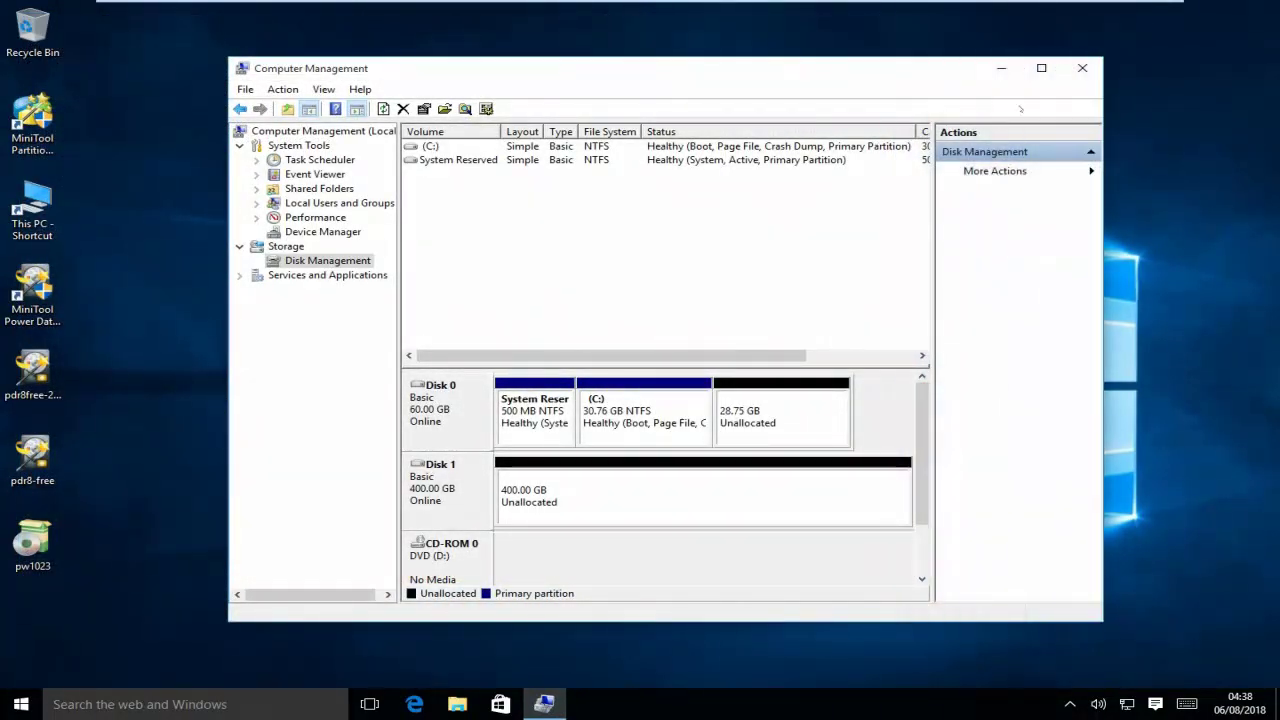
pyautogui.moveTo(918, 73); pyautogui.dragTo(920, 68)
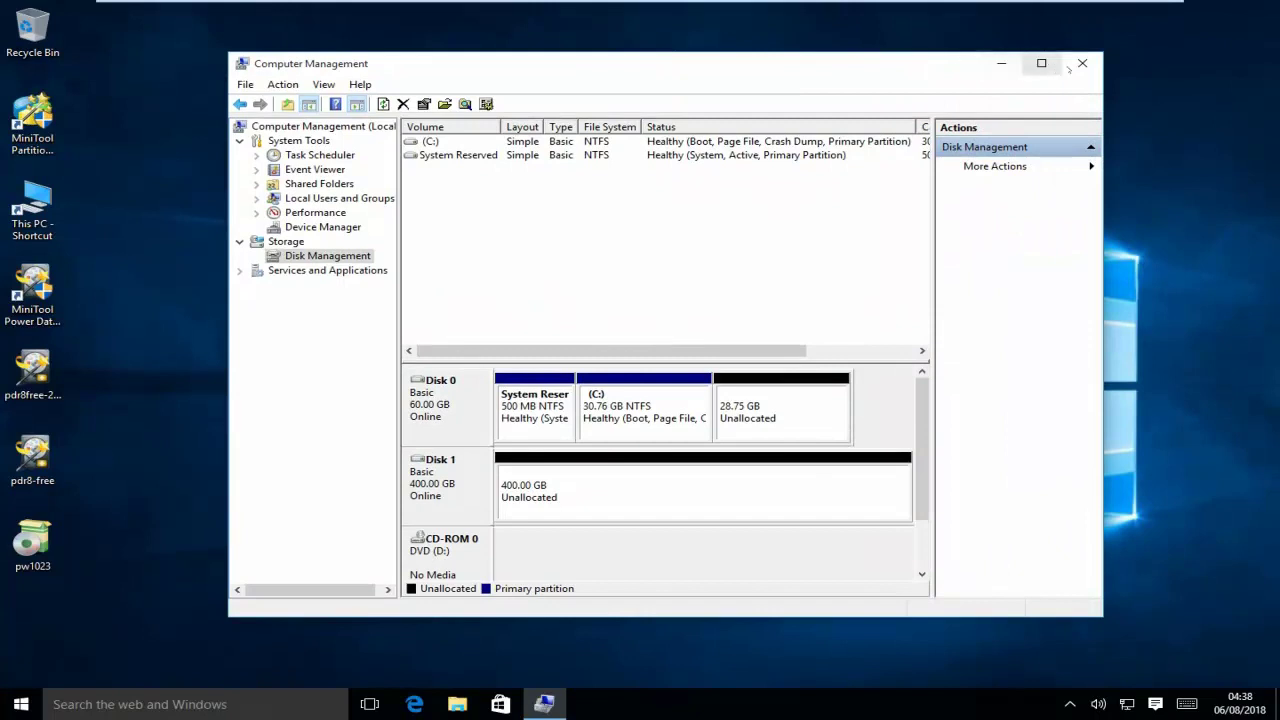
pyautogui.click(1081, 63)
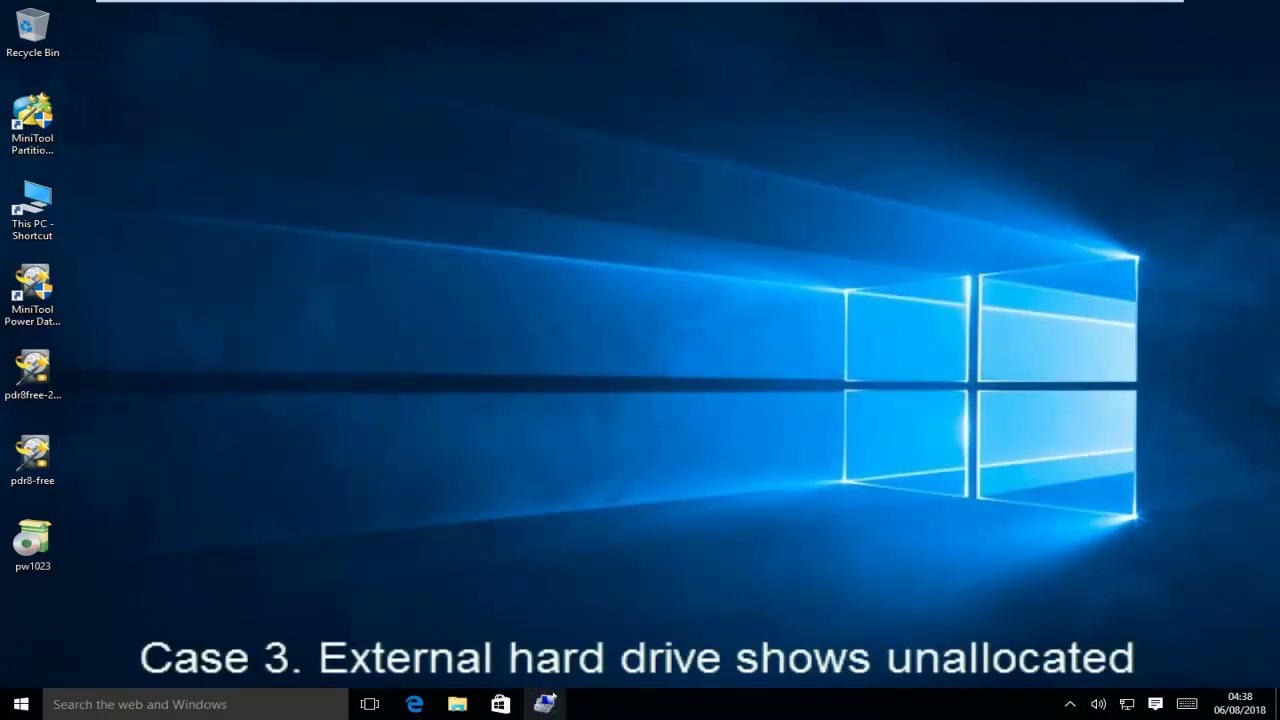
pyautogui.click(548, 702)
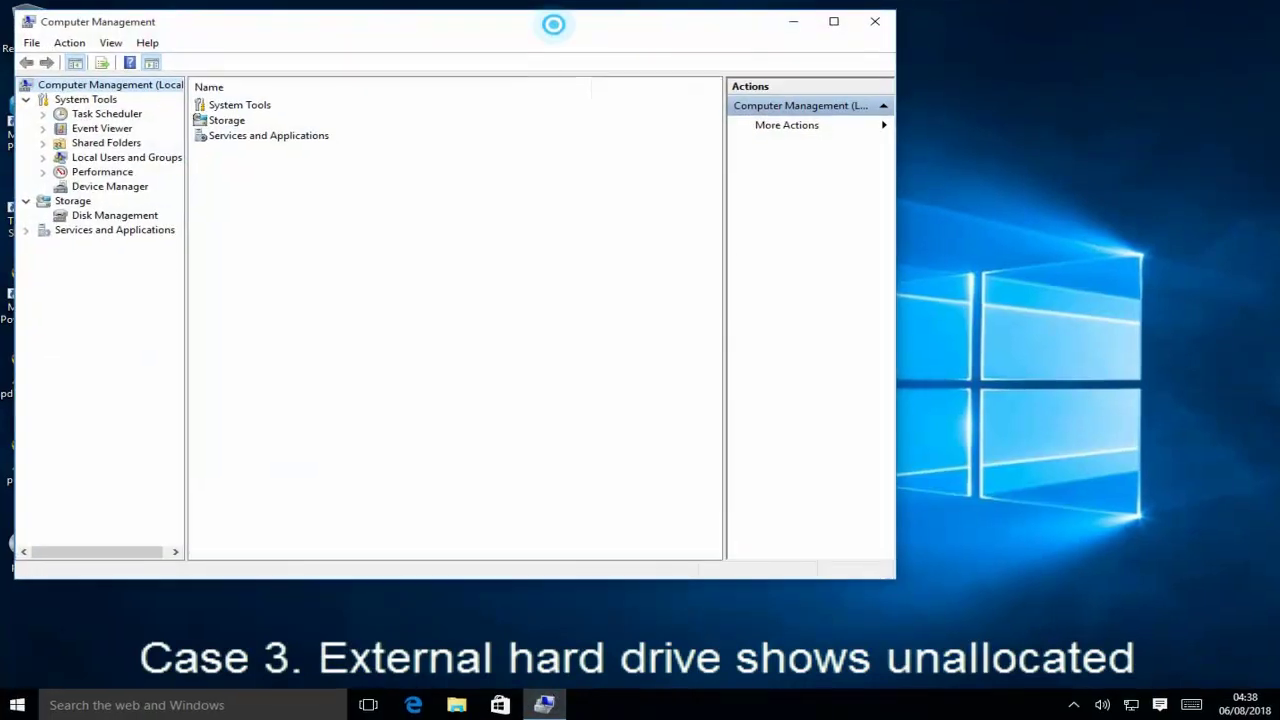
pyautogui.click(117, 218)
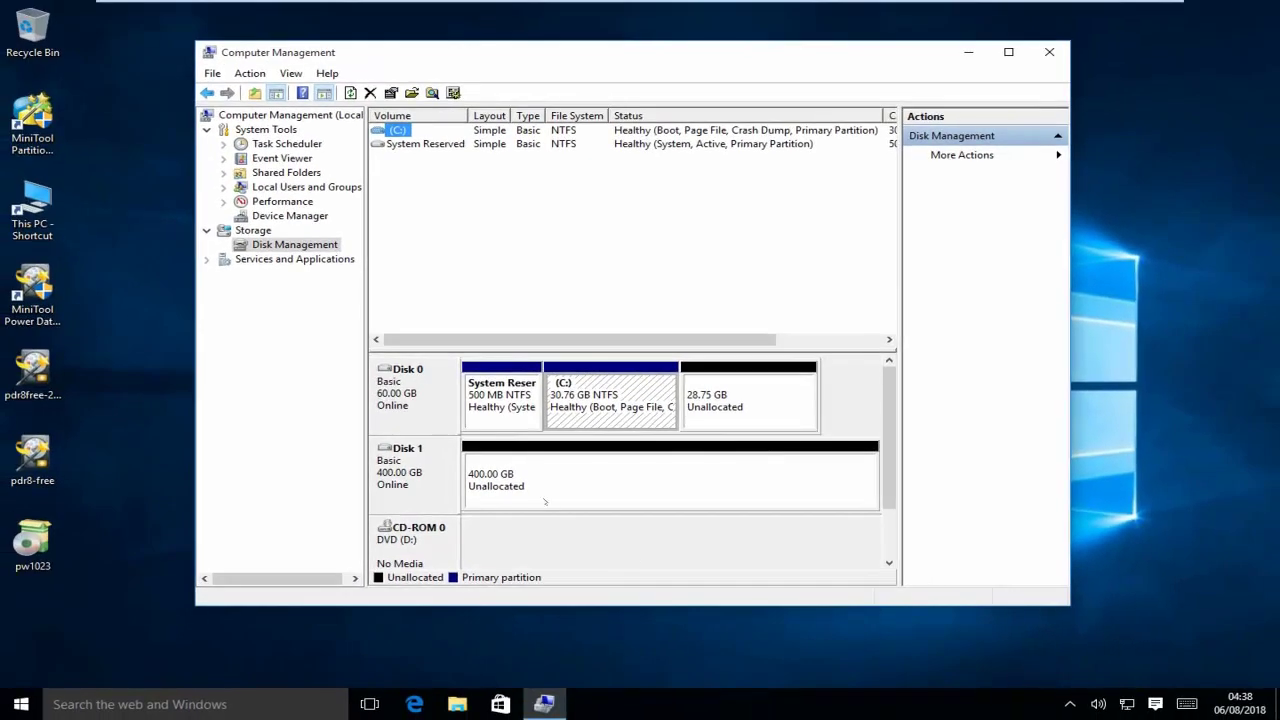
pyautogui.click(500, 465)
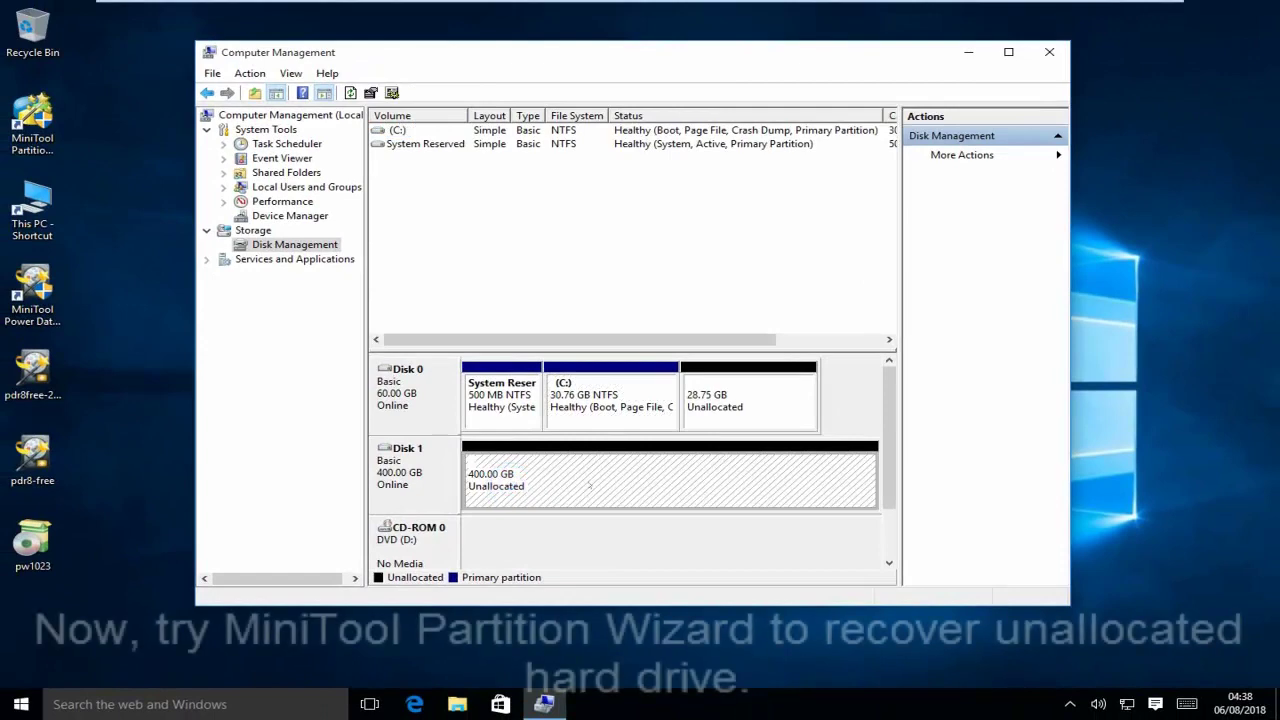
pyautogui.click(1050, 52)
# Step: Launch MiniTool Partition Wizard and allow it to make changes to the PC
pyautogui.click(33, 125)
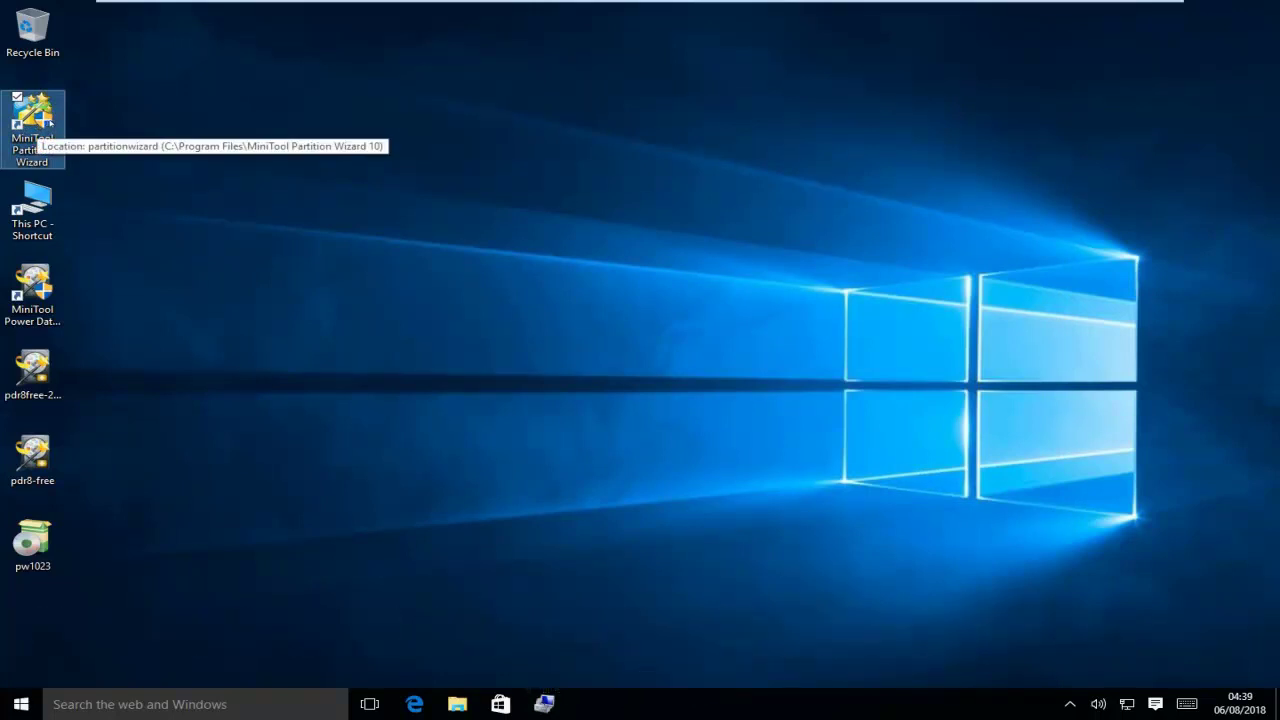
pyautogui.doubleClick(45, 120)
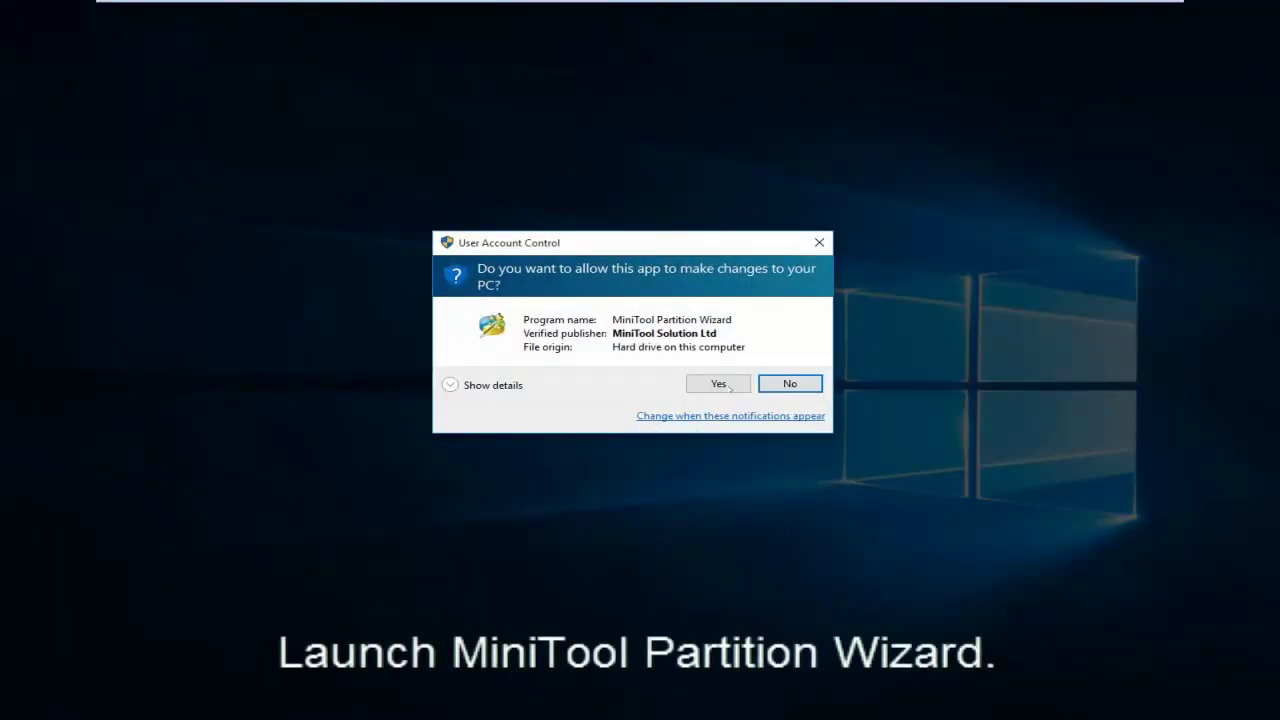
pyautogui.click(728, 384)
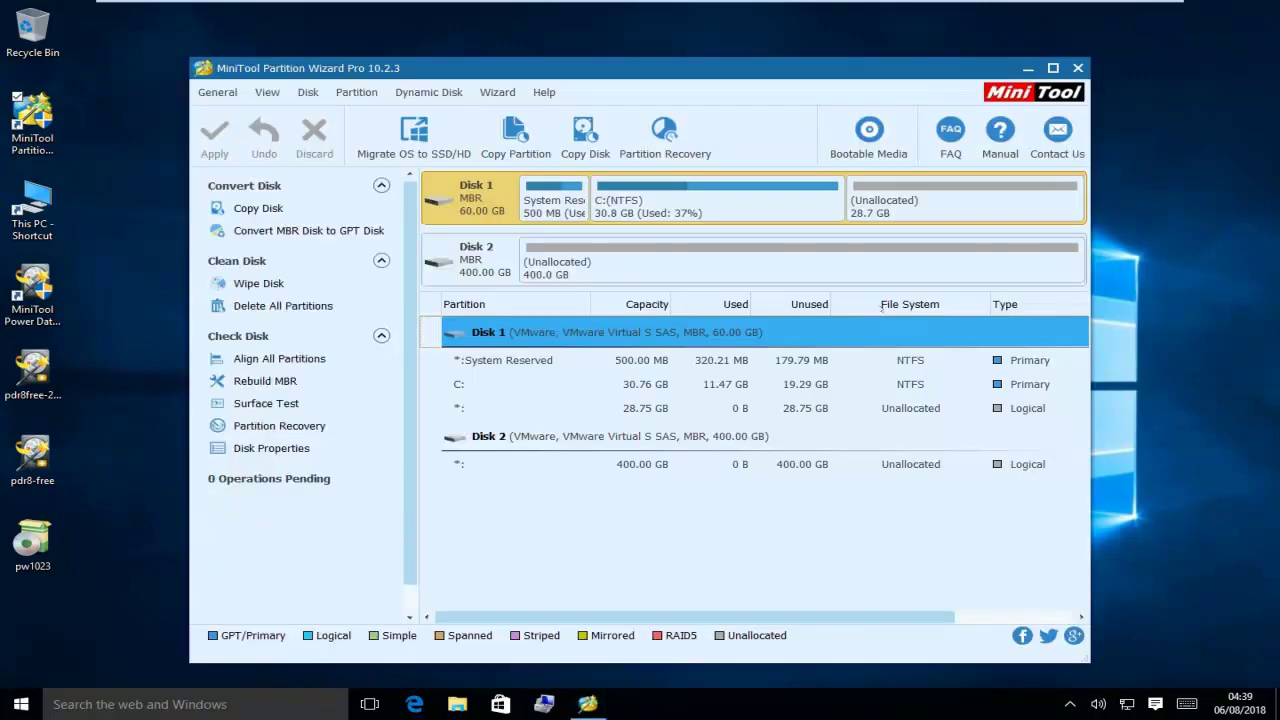
pyautogui.moveTo(798, 73); pyautogui.dragTo(818, 55)
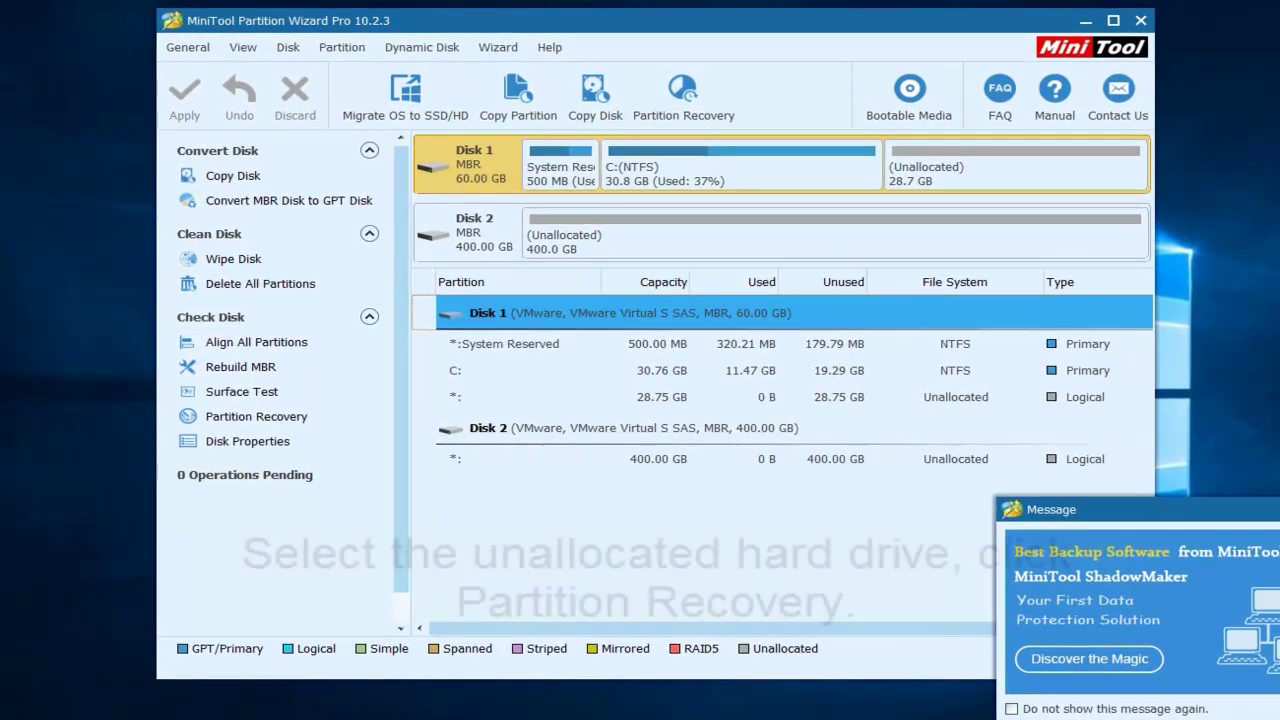
# Step: Run Partition Recovery on the unallocated Disk 2 with the Full Disk scanning range and the Quick Scan method
pyautogui.click(690, 240)
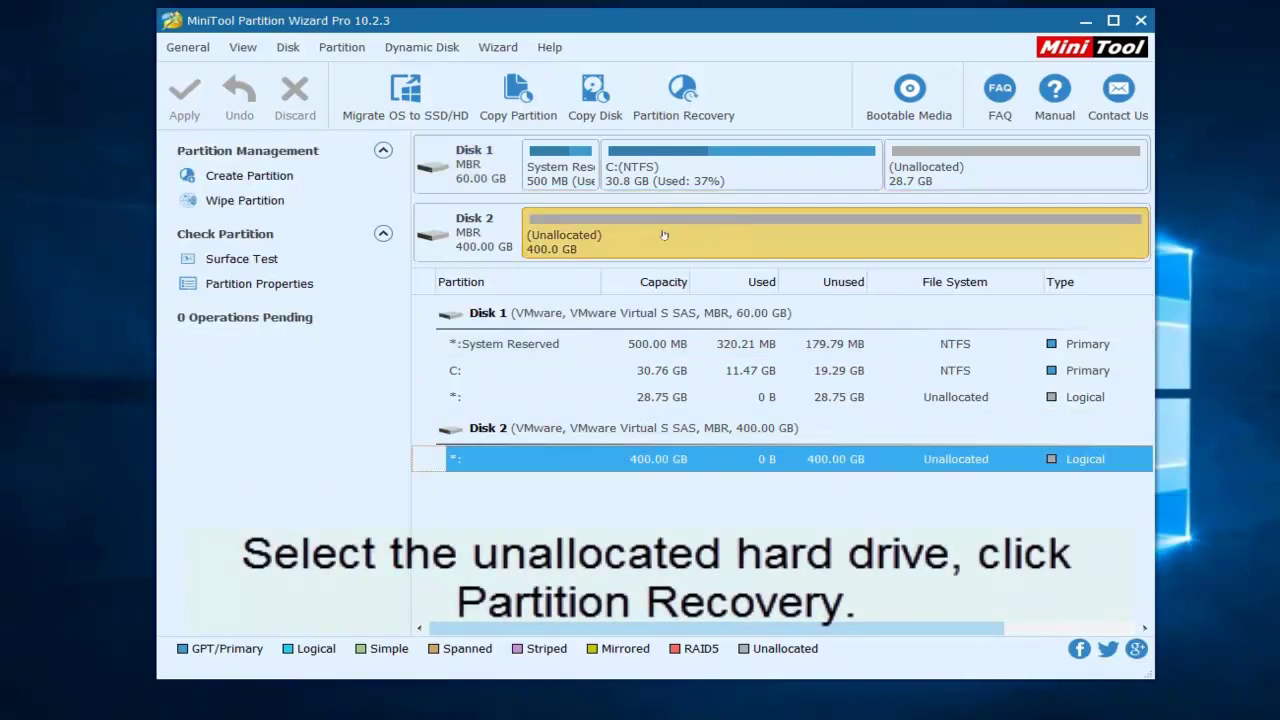
pyautogui.click(484, 222)
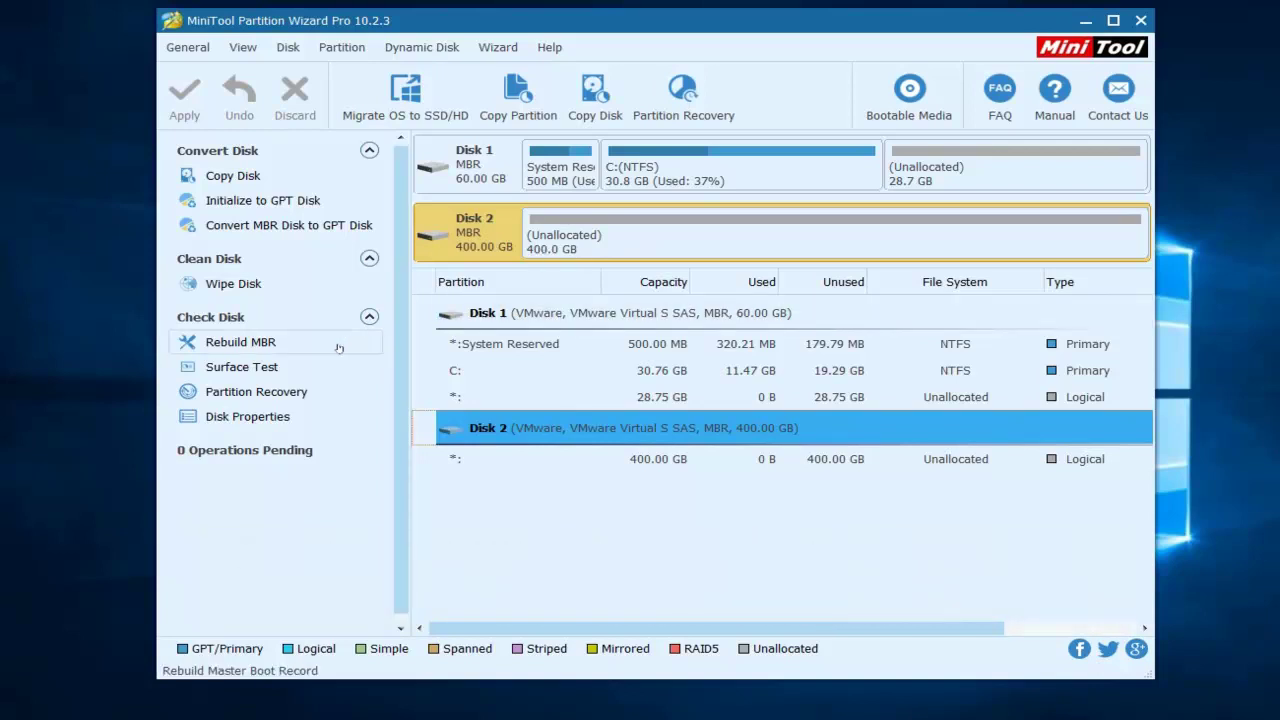
pyautogui.click(256, 391)
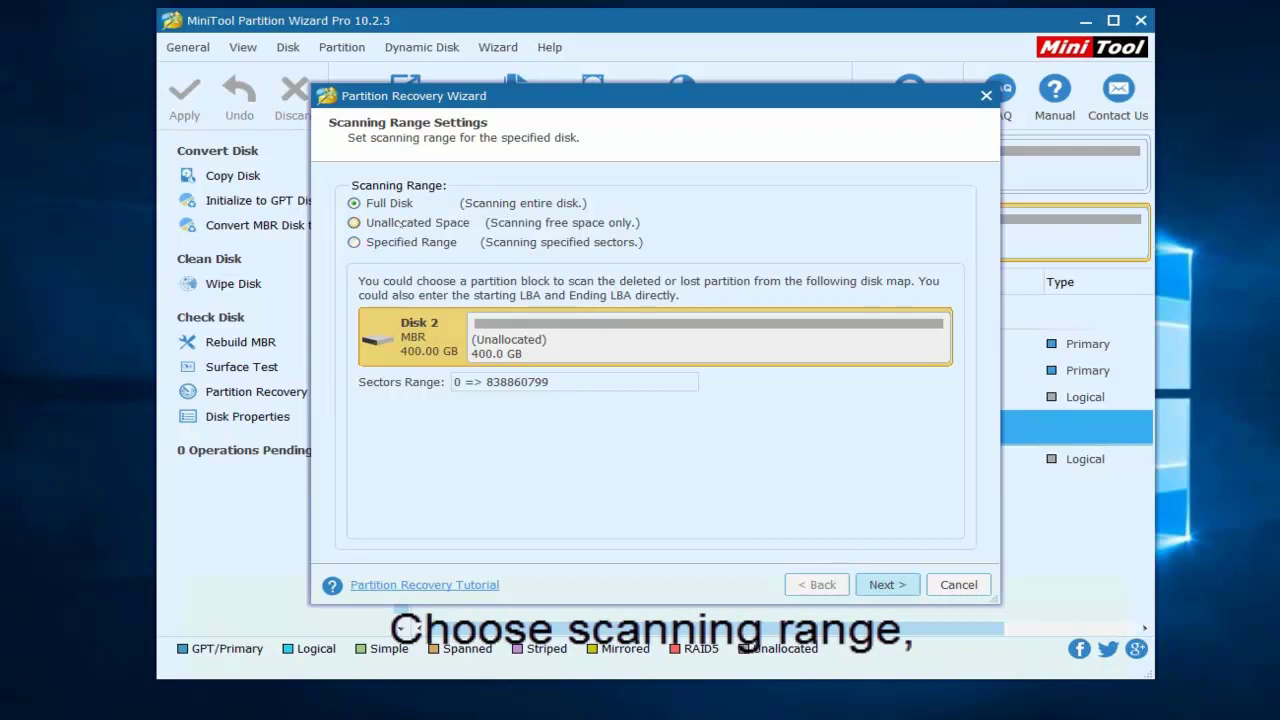
pyautogui.click(869, 587)
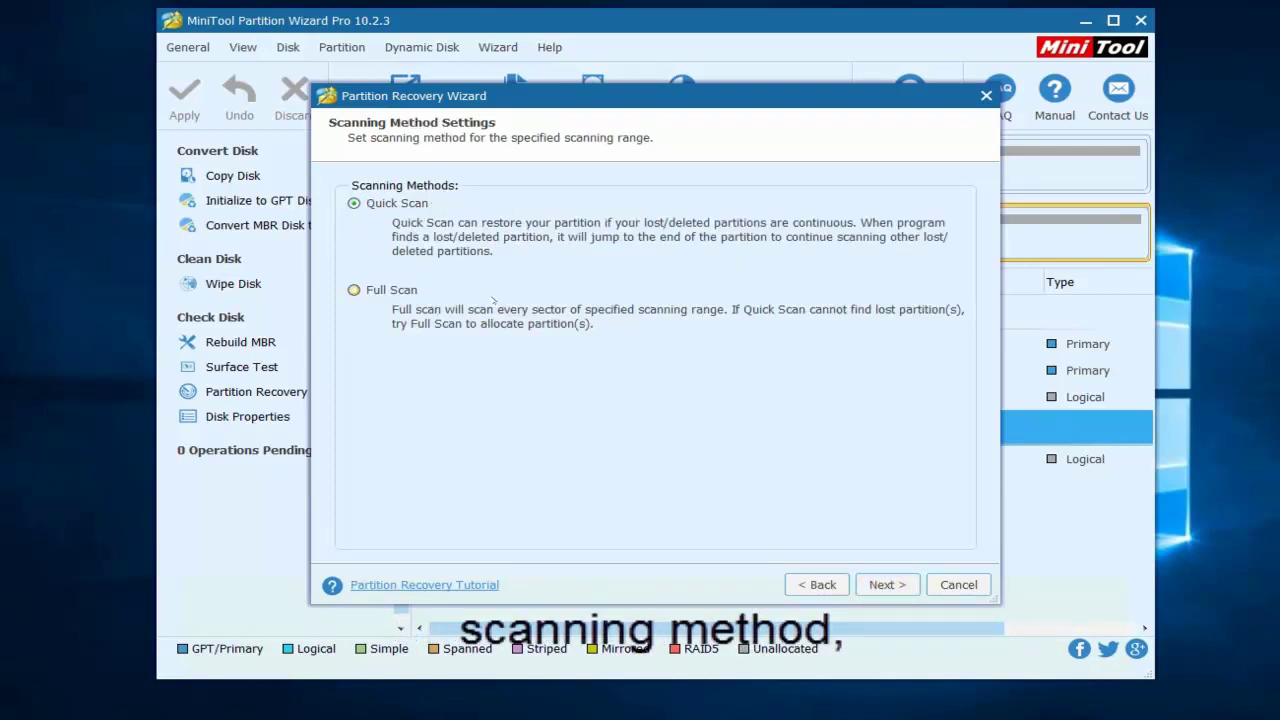
pyautogui.click(887, 585)
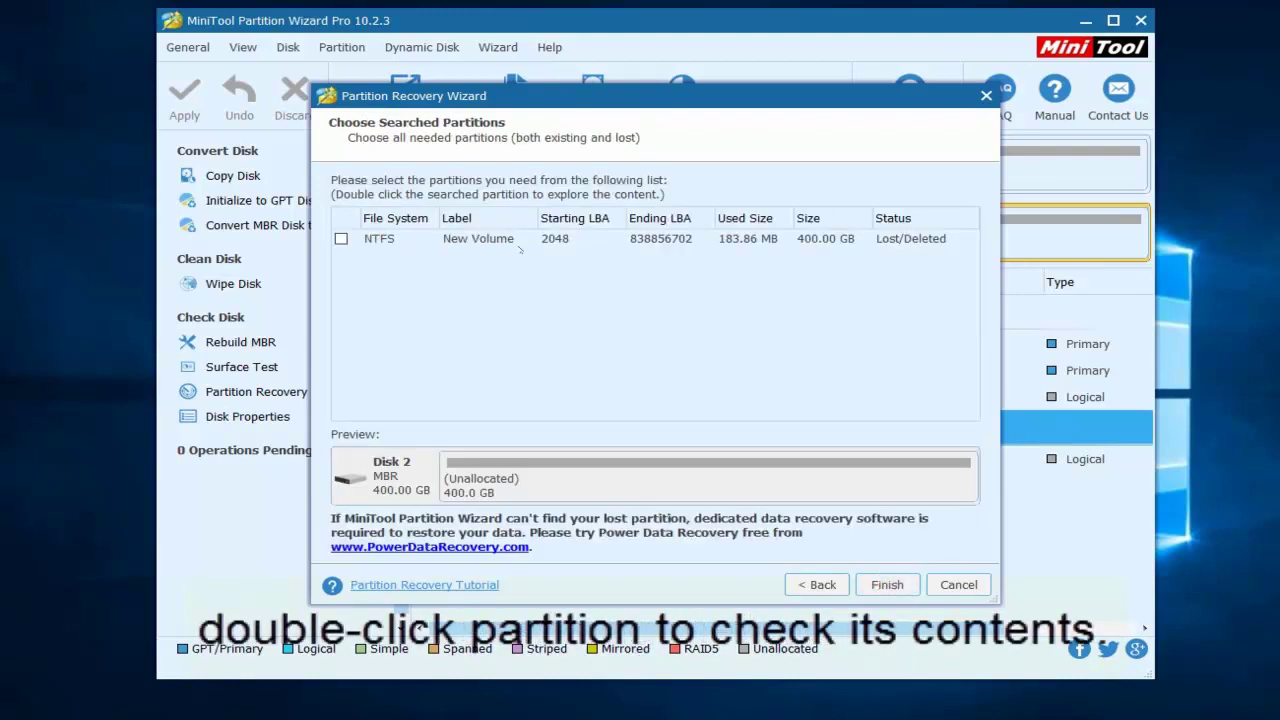
# Step: Explore the lost New Volume partition's Sample Pictures and banner folders, and close the Partition Explorer
pyautogui.doubleClick(508, 240)
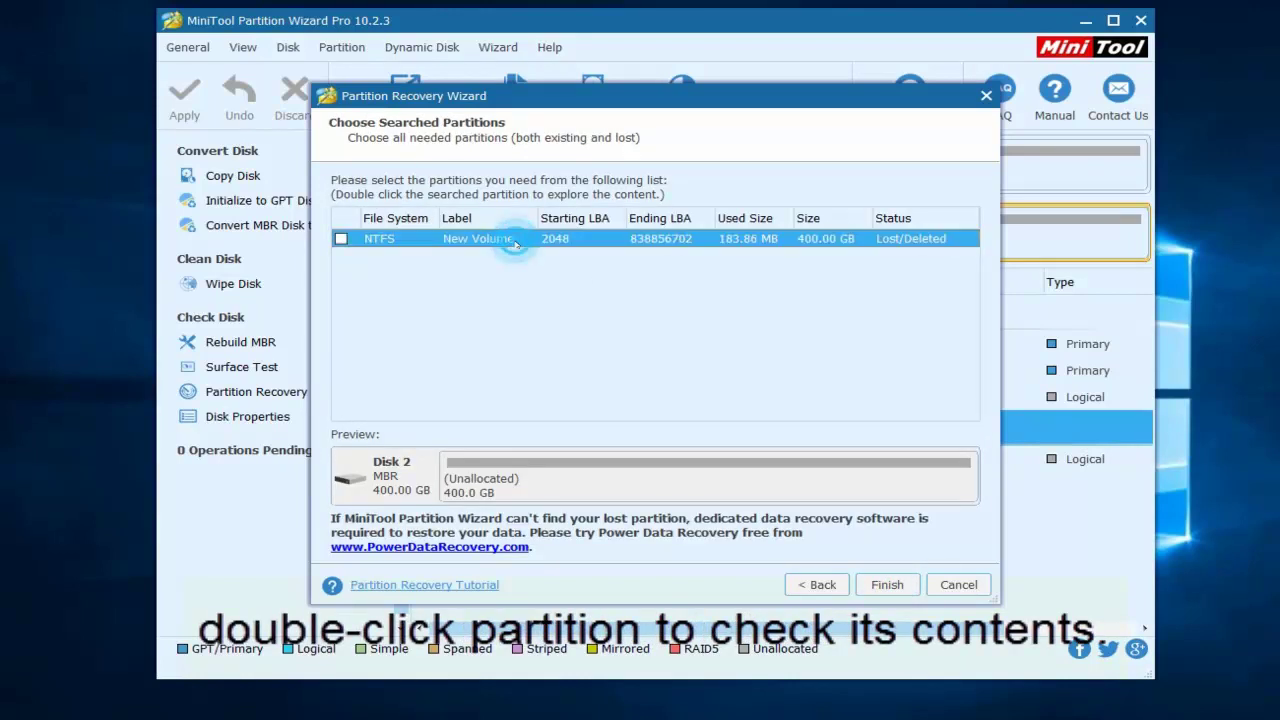
pyautogui.click(408, 178)
pyautogui.doubleClick(408, 178)
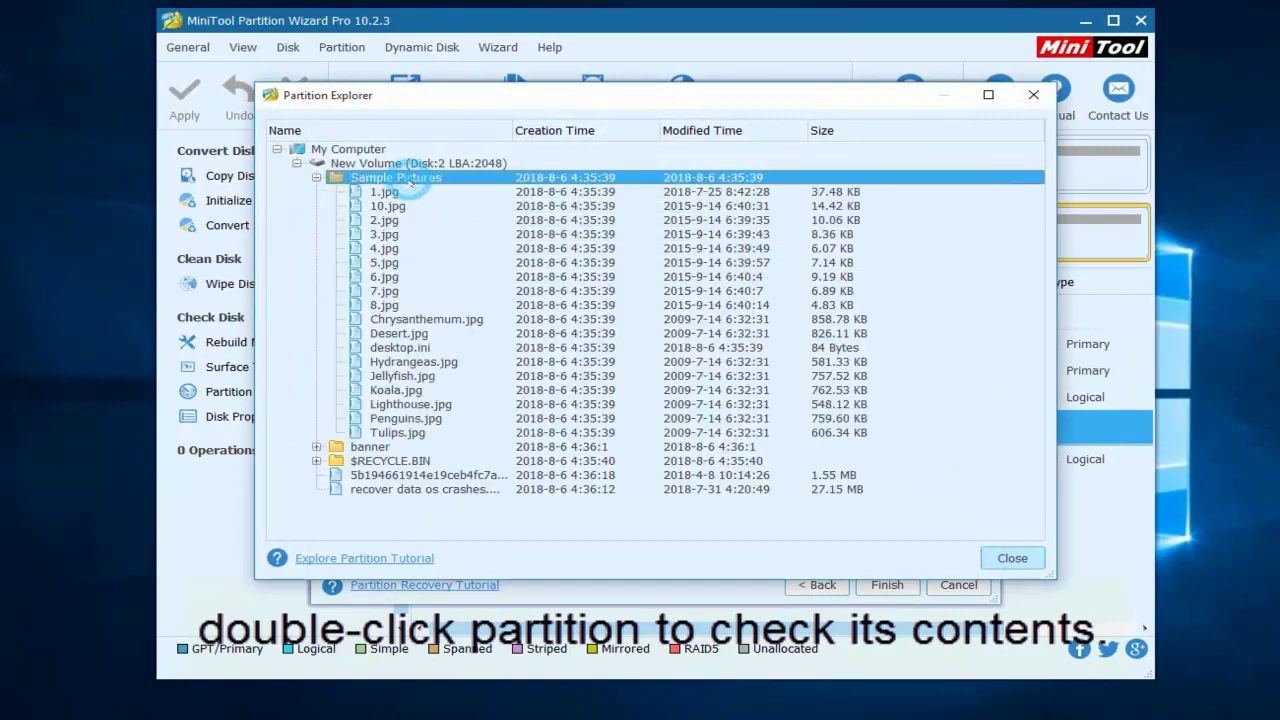
pyautogui.doubleClick(410, 178)
pyautogui.click(770, 191)
pyautogui.doubleClick(770, 191)
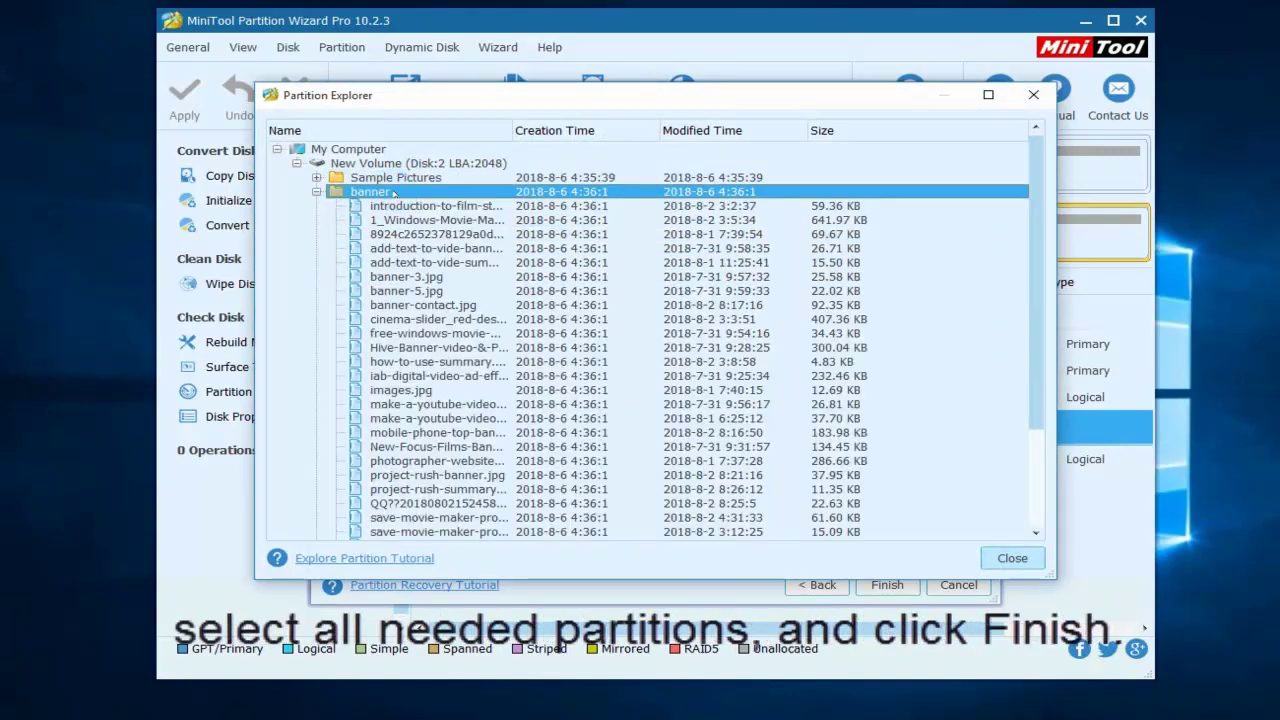
pyautogui.click(1033, 95)
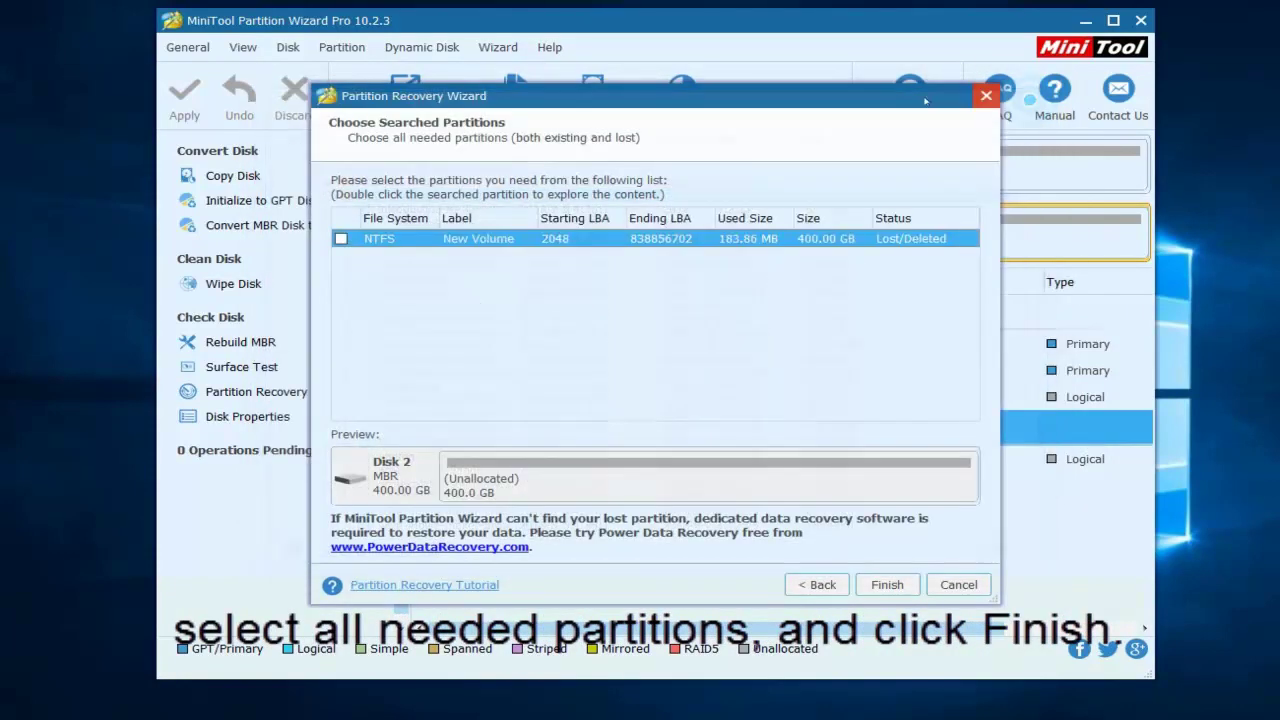
# Step: Choose the lost New Volume partition for recovery on Disk 2 and assign it the drive letter E:
pyautogui.click(341, 239)
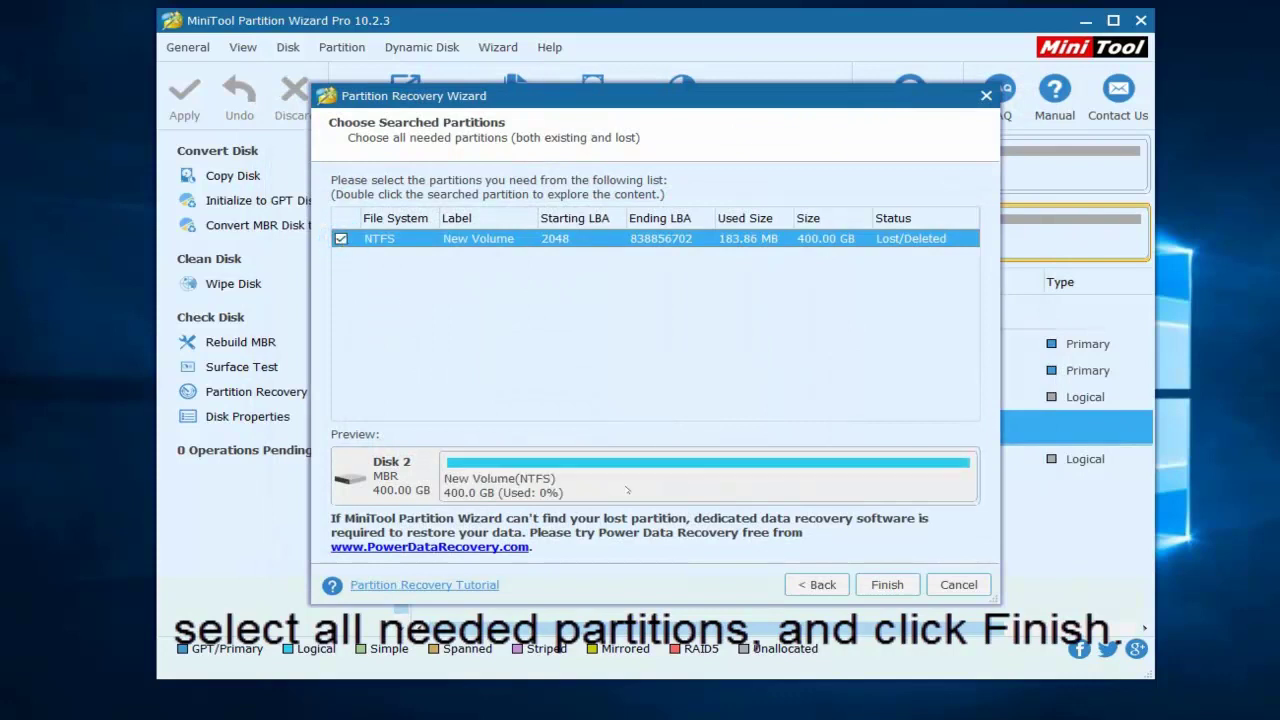
pyautogui.click(887, 585)
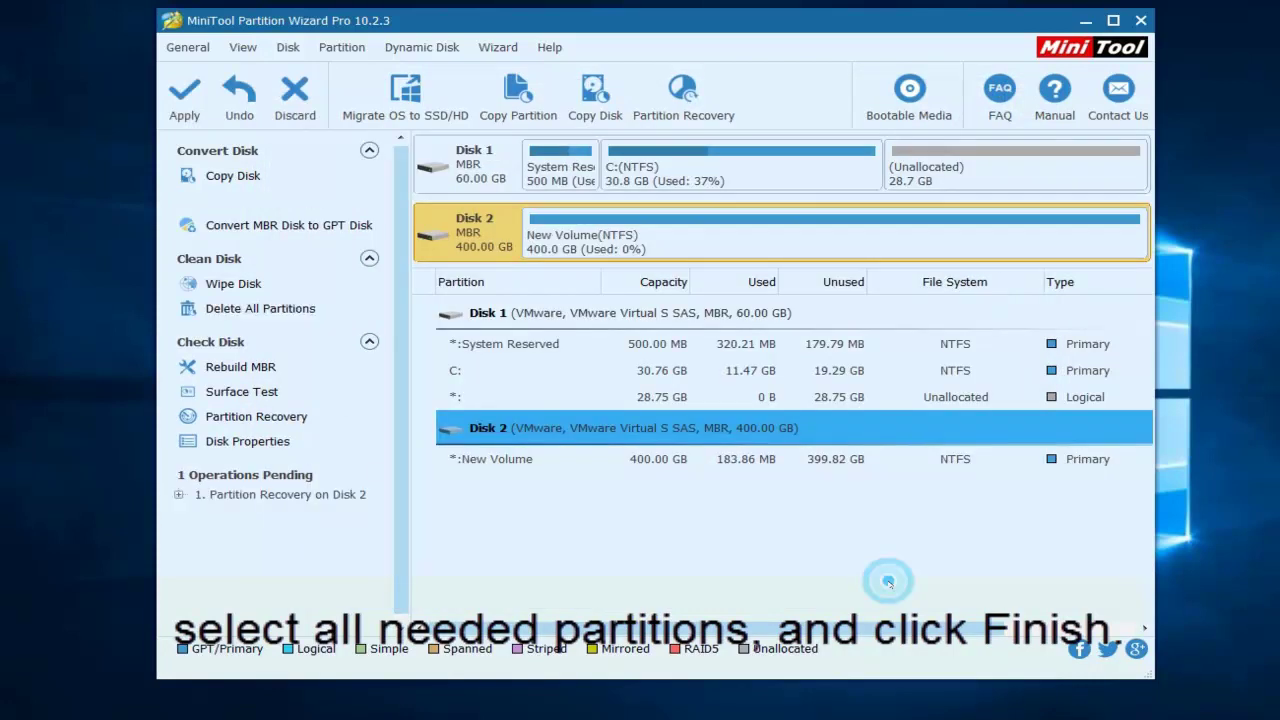
pyautogui.rightClick(500, 458)
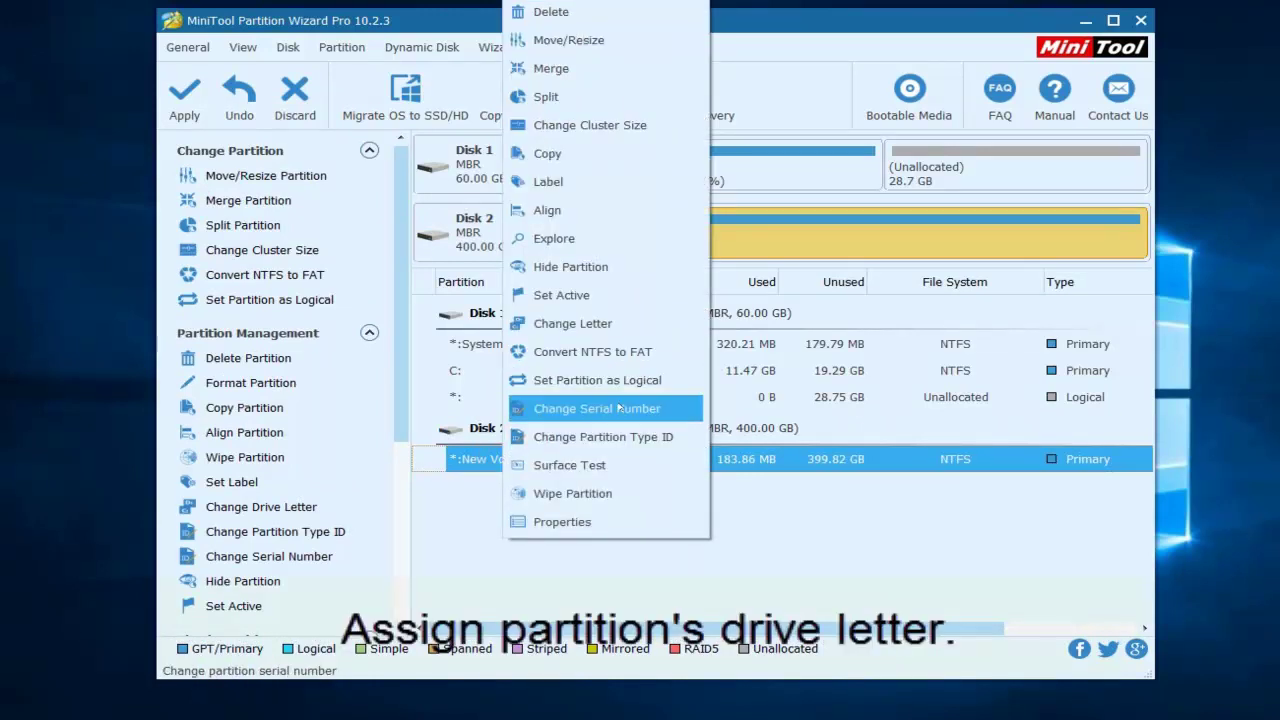
pyautogui.click(593, 324)
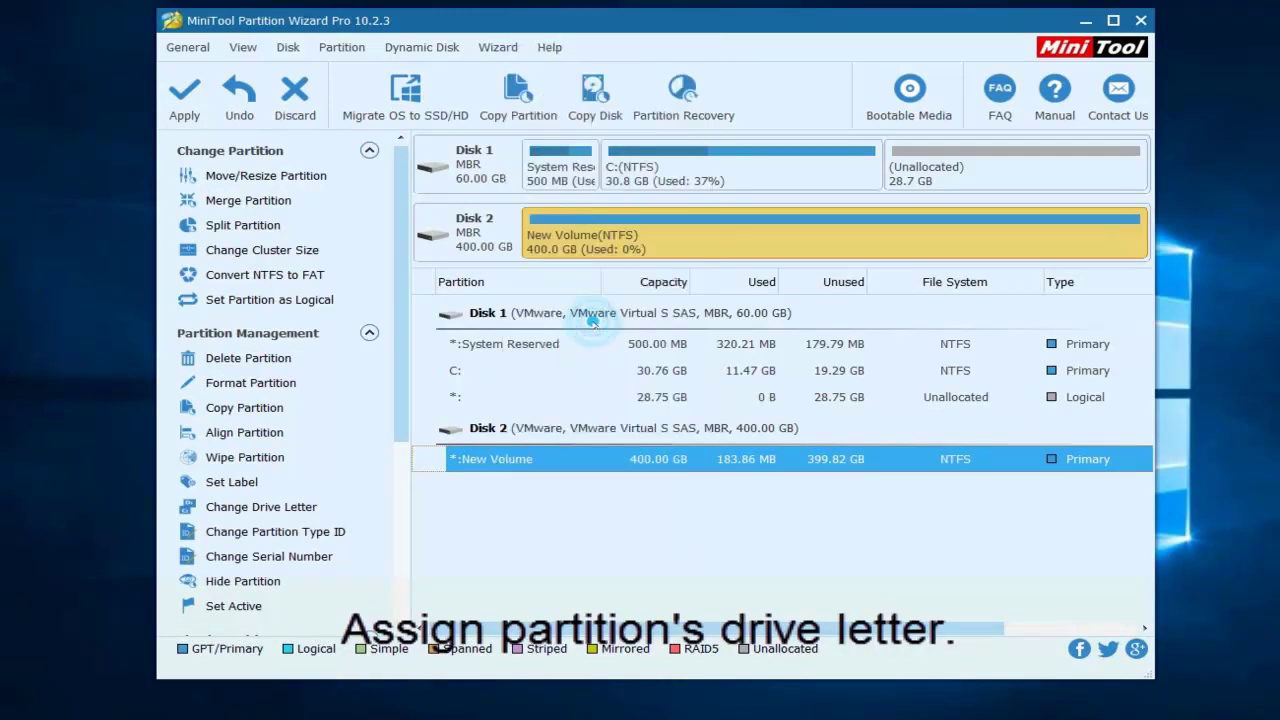
pyautogui.click(773, 360)
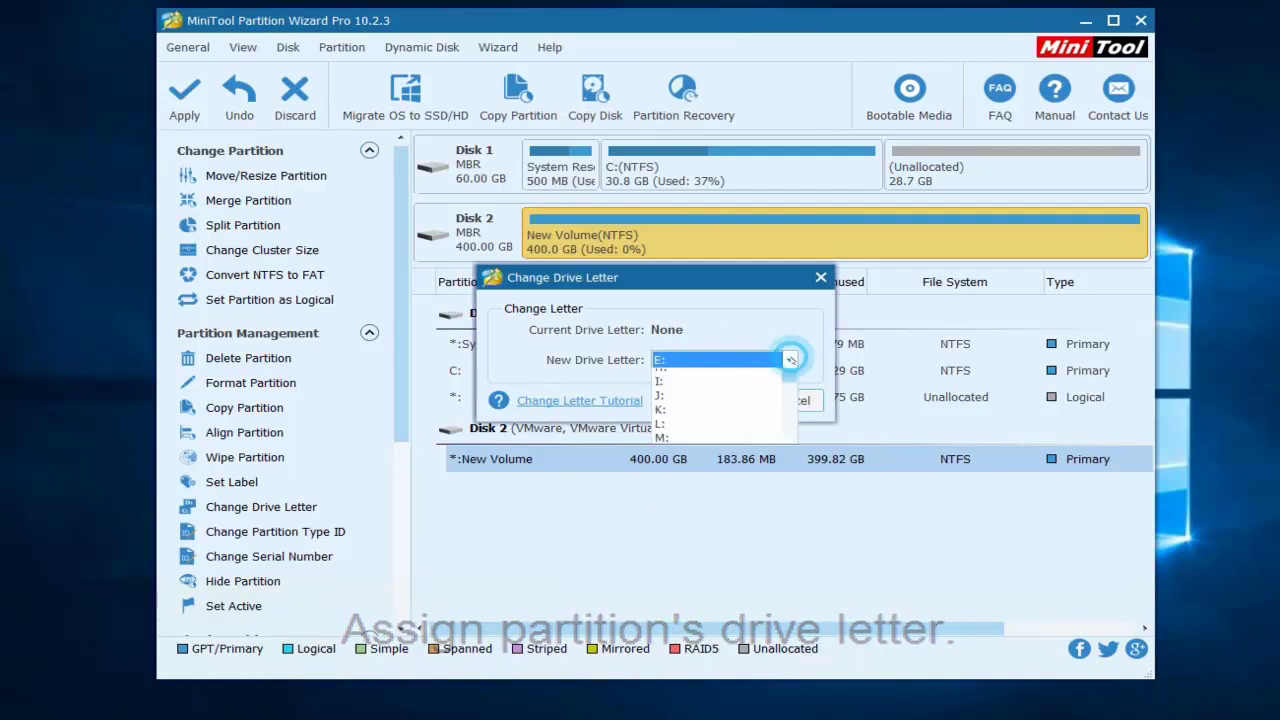
pyautogui.moveTo(788, 392)
pyautogui.mouseDown()
pyautogui.moveTo(786, 493)
pyautogui.moveTo(786, 375)
pyautogui.mouseUp()
pyautogui.click(746, 377)
pyautogui.click(720, 400)
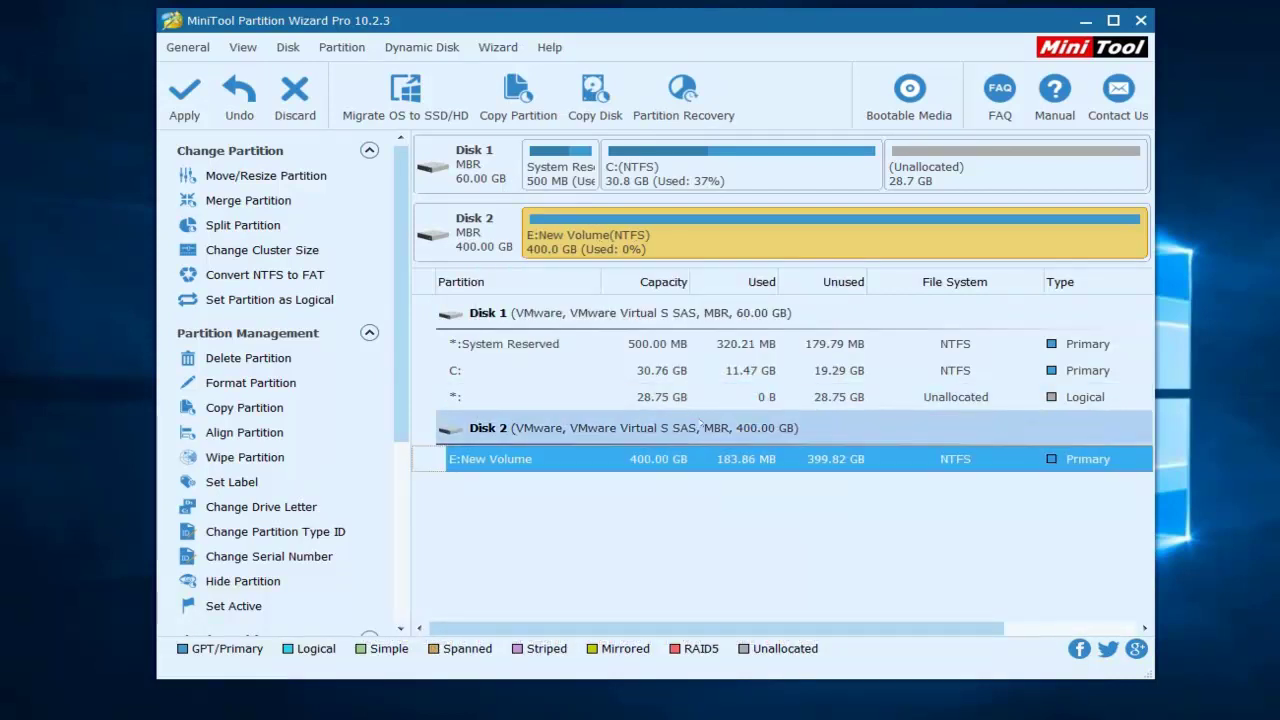
# Step: Apply all pending changes and close MiniTool Partition Wizard
pyautogui.click(184, 95)
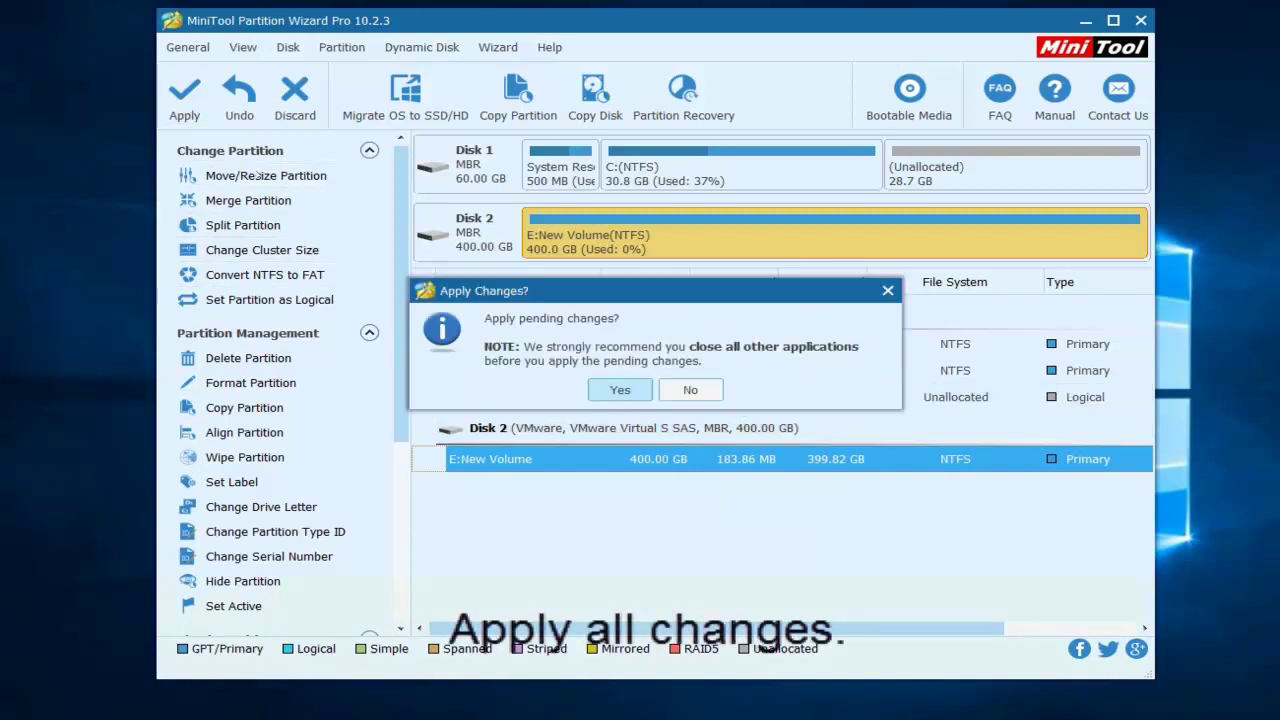
pyautogui.click(606, 388)
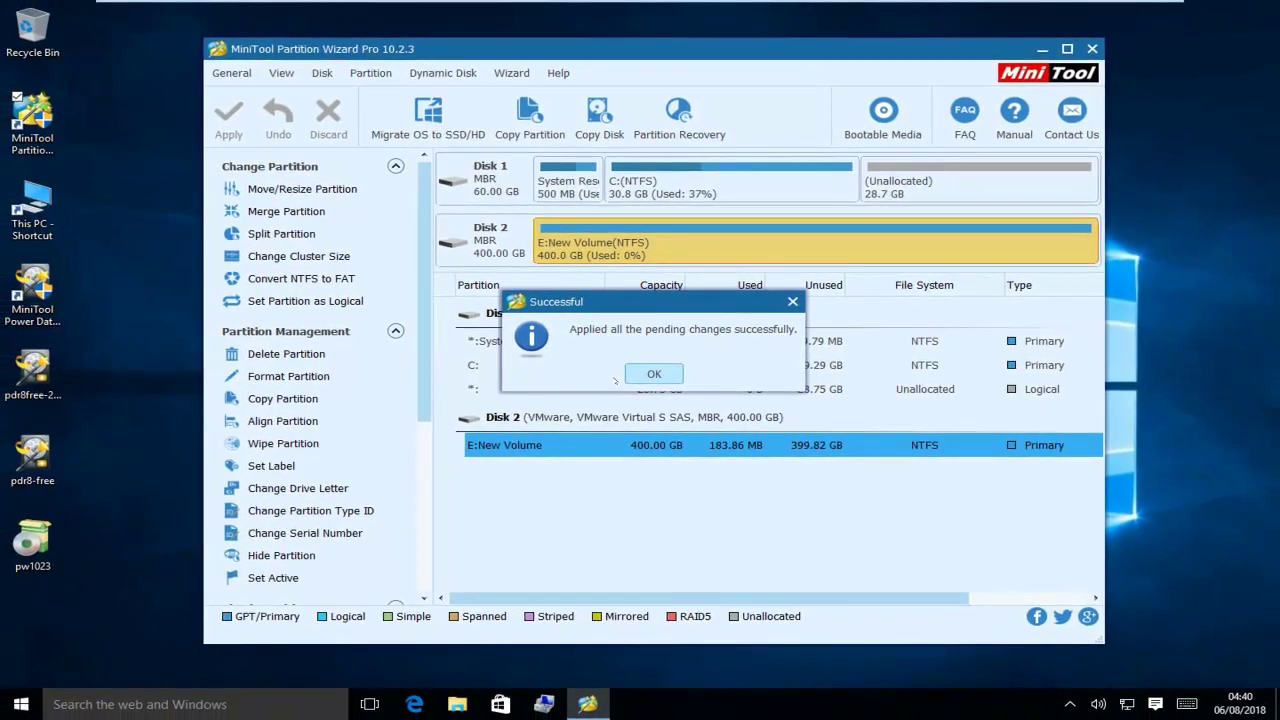
pyautogui.click(652, 374)
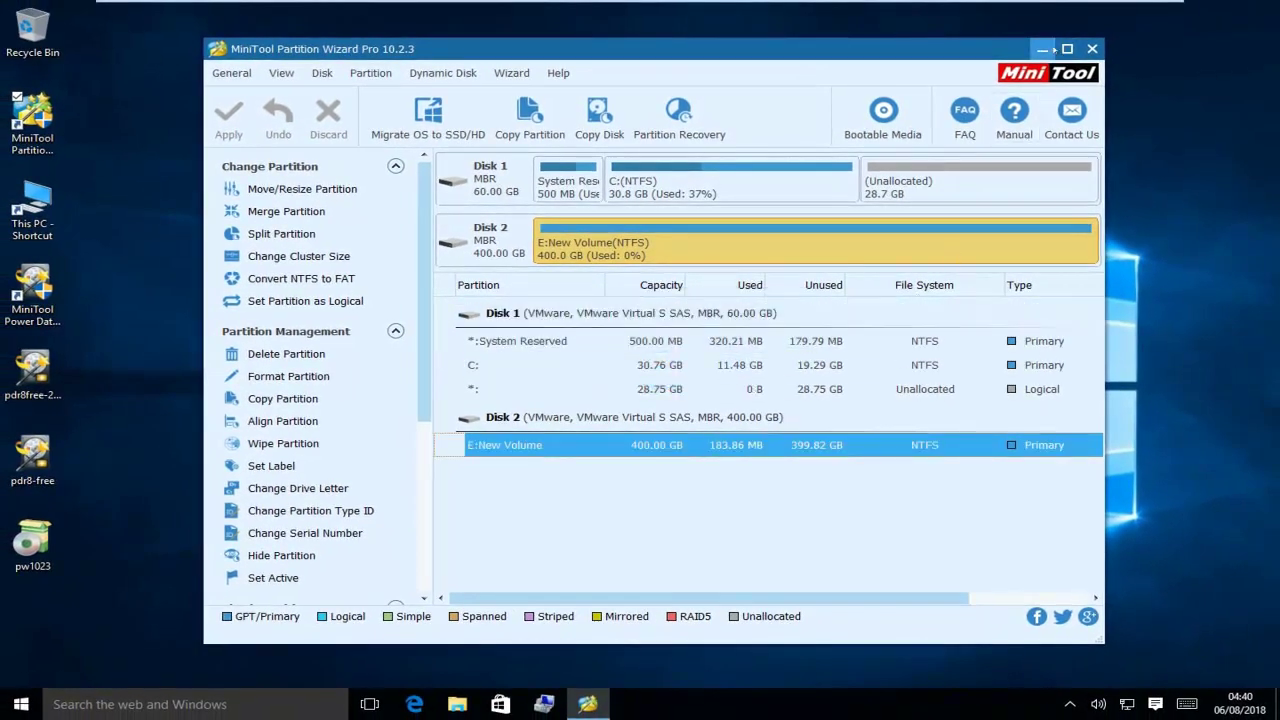
pyautogui.click(1092, 48)
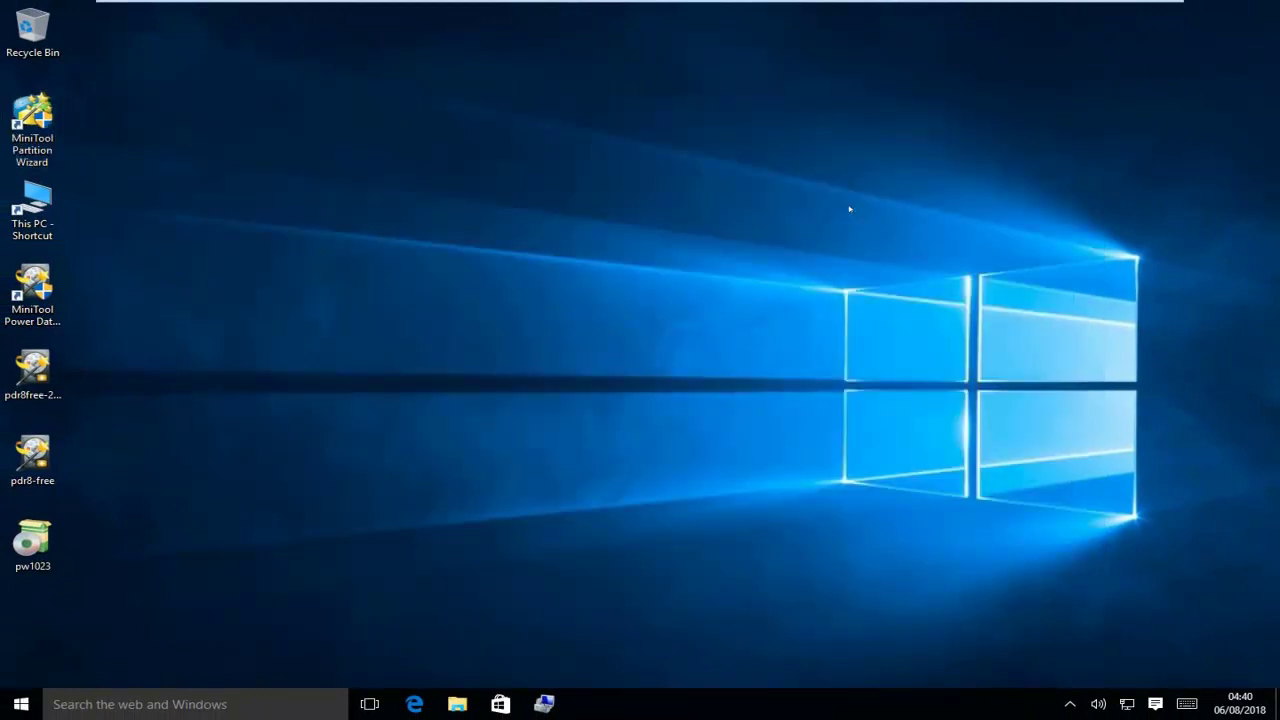
# Step: Check New Volume (E:) and its banner folder in This PC, and close the window
pyautogui.doubleClick(37, 135)
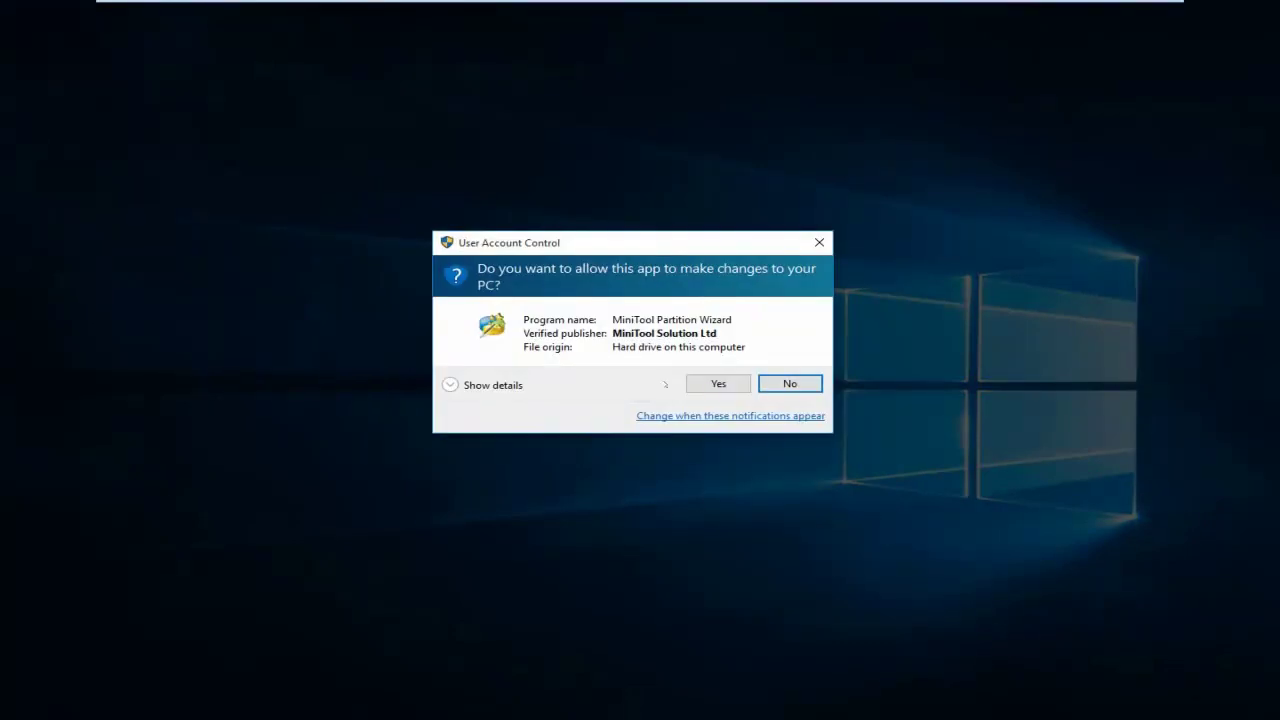
pyautogui.click(821, 243)
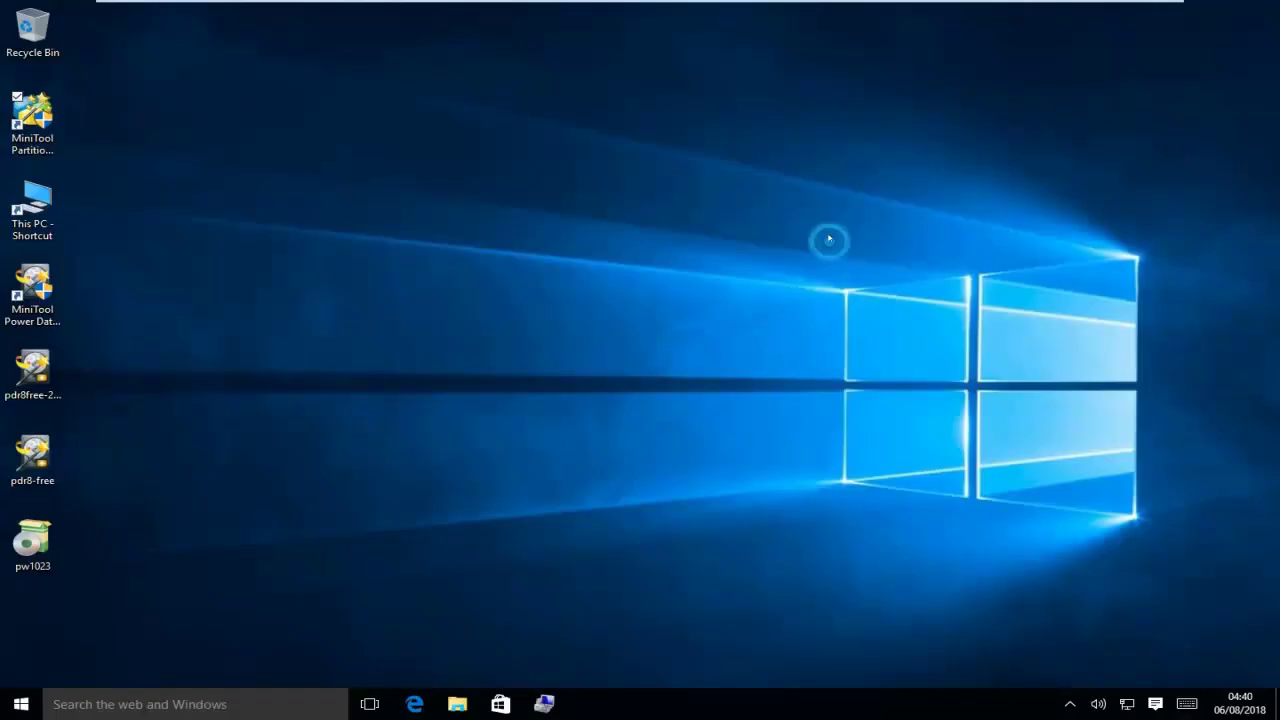
pyautogui.click(50, 208)
pyautogui.doubleClick(55, 208)
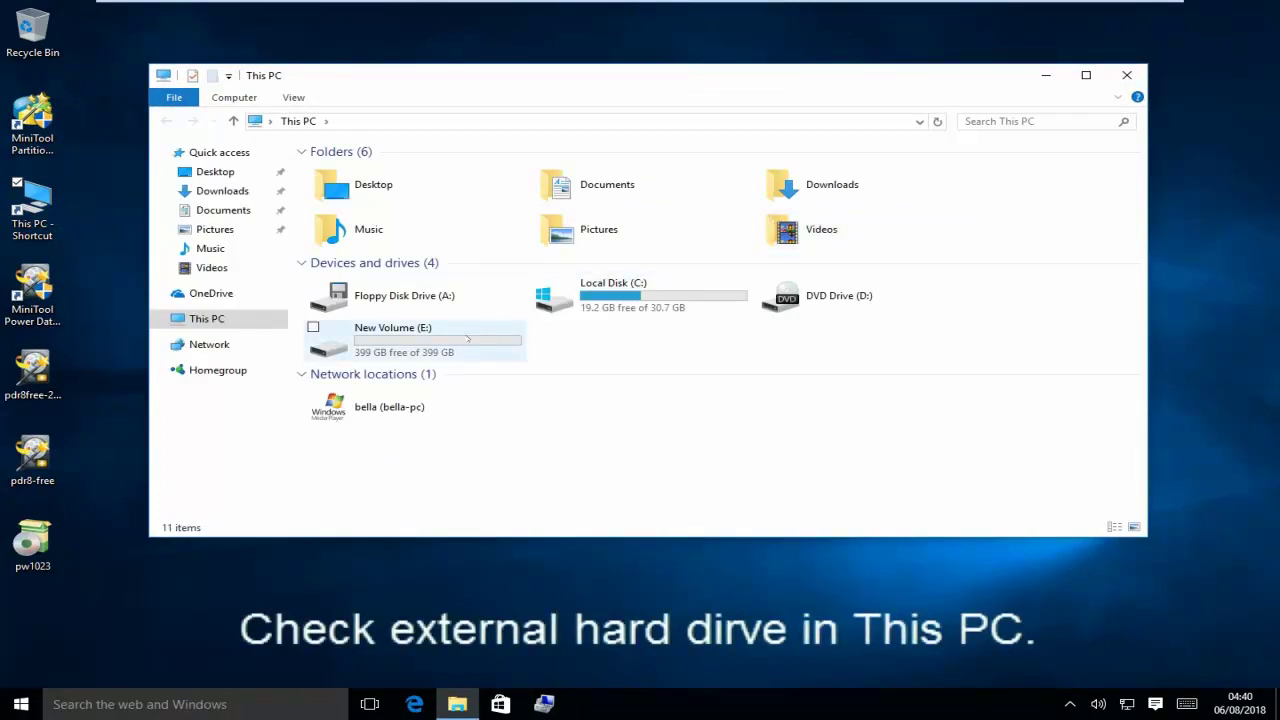
pyautogui.doubleClick(449, 334)
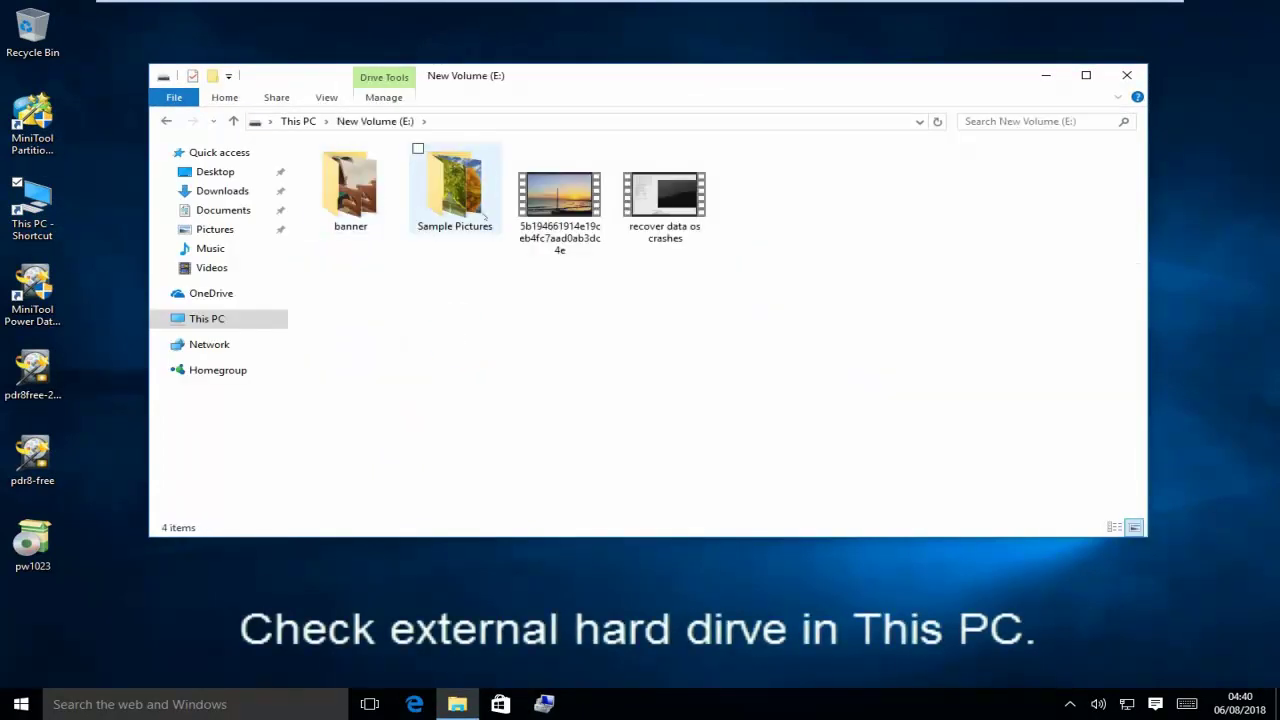
pyautogui.doubleClick(358, 198)
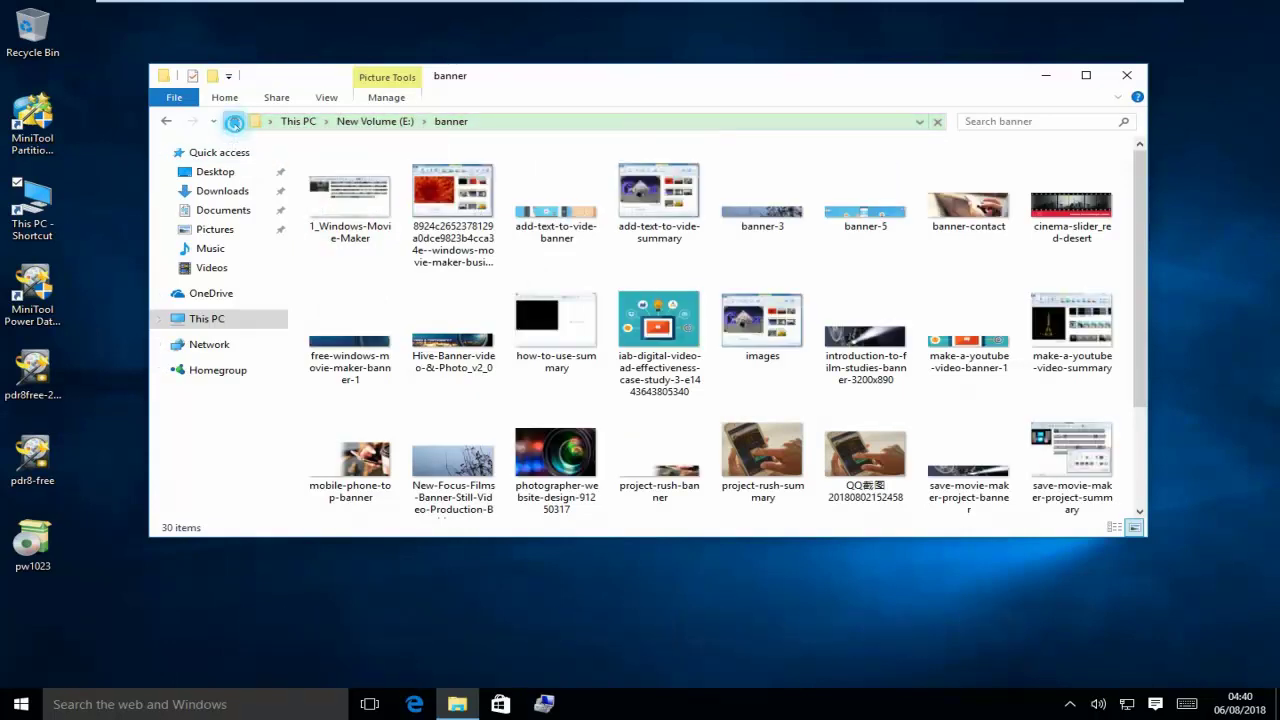
pyautogui.click(233, 121)
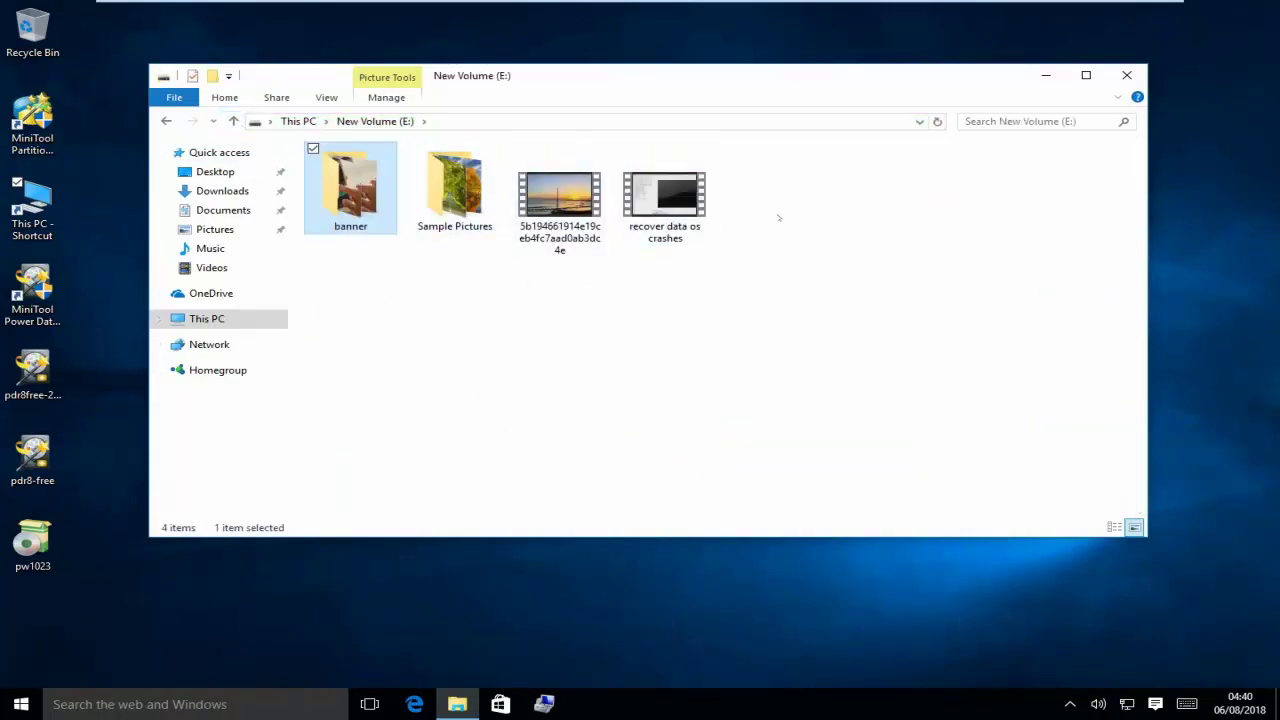
pyautogui.click(1126, 75)
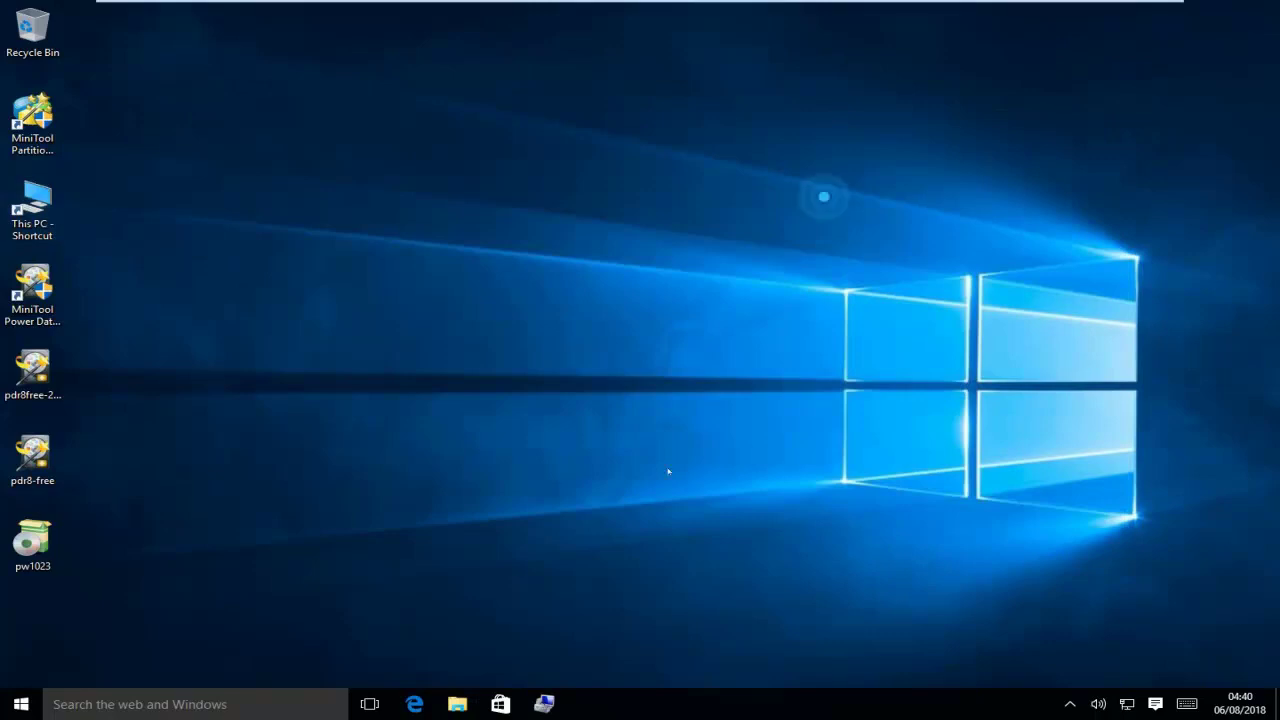
# Step: Check the properties of the E: partition on Disk 1 using Disk Management in Computer Management
pyautogui.doubleClick(40, 125)
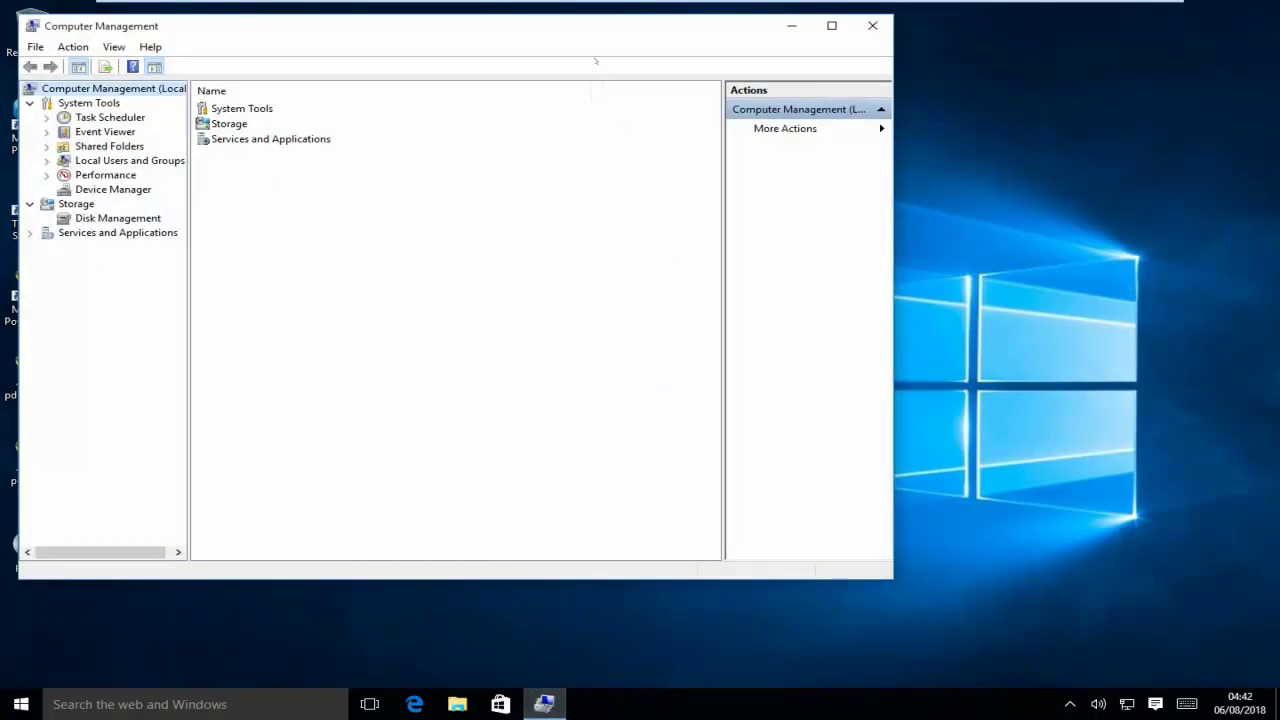
pyautogui.moveTo(593, 29); pyautogui.dragTo(763, 47)
pyautogui.click(296, 234)
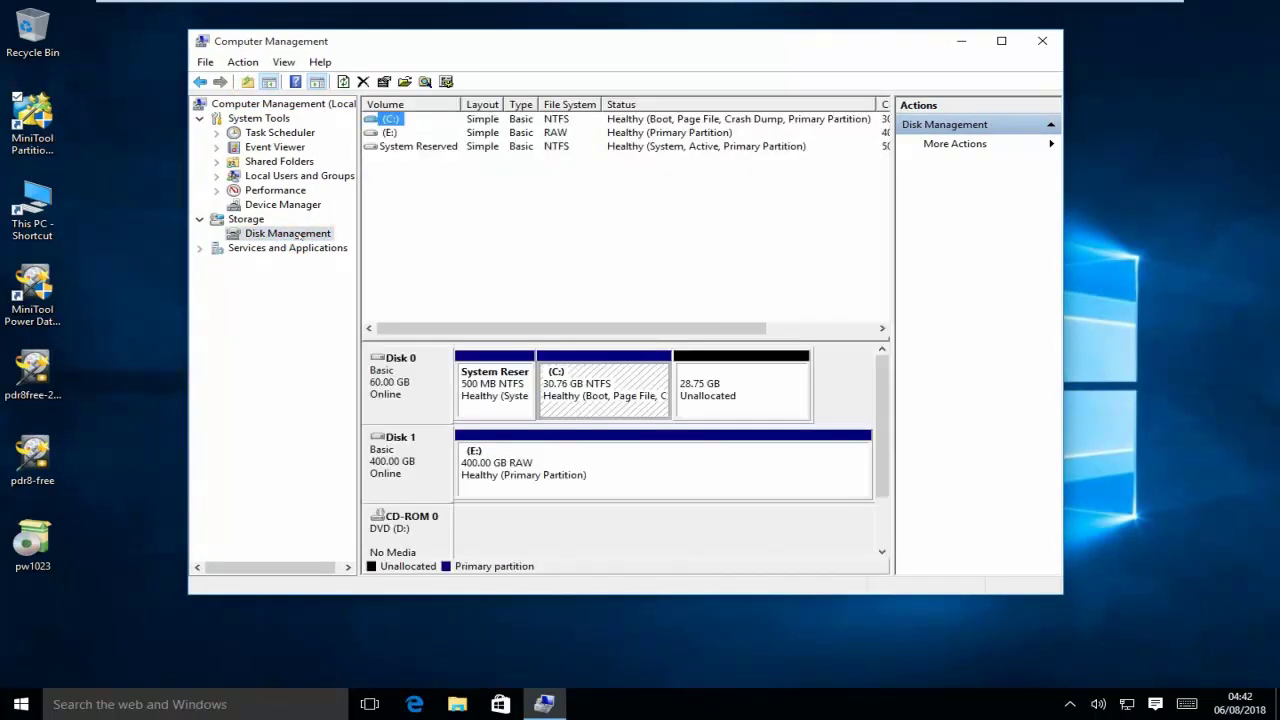
pyautogui.click(574, 472)
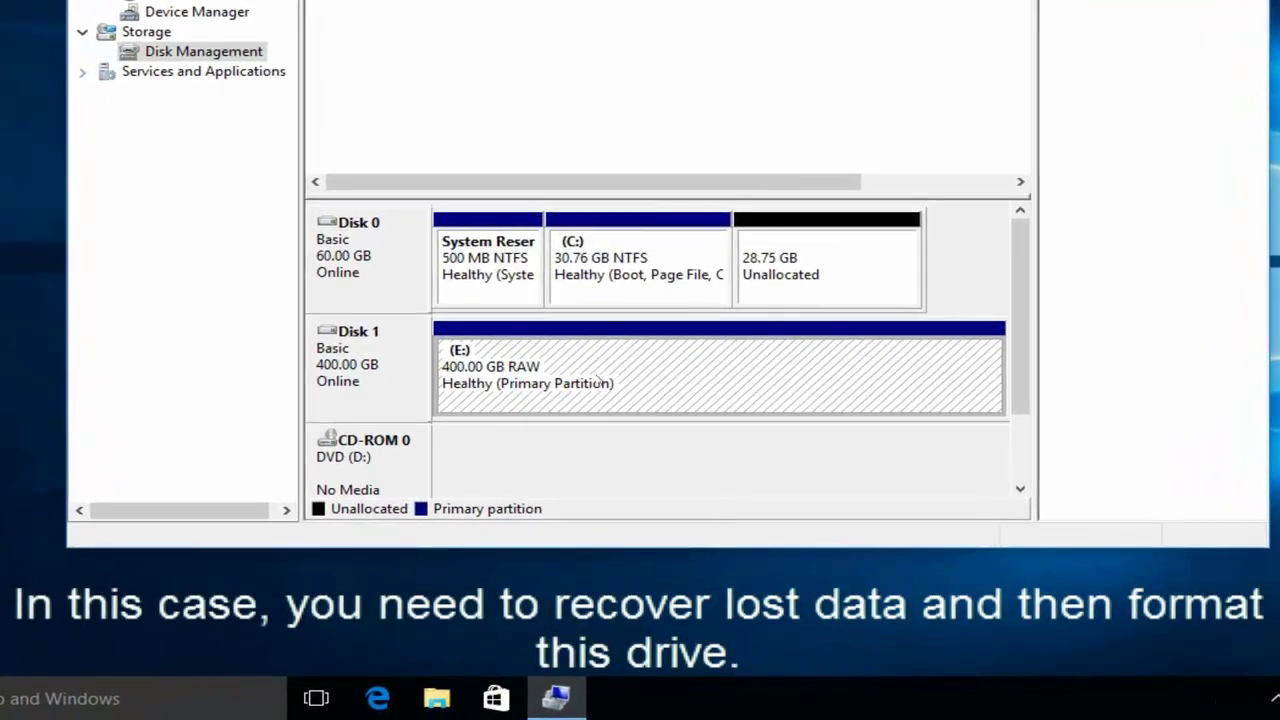
pyautogui.rightClick(598, 380)
pyautogui.click(705, 327)
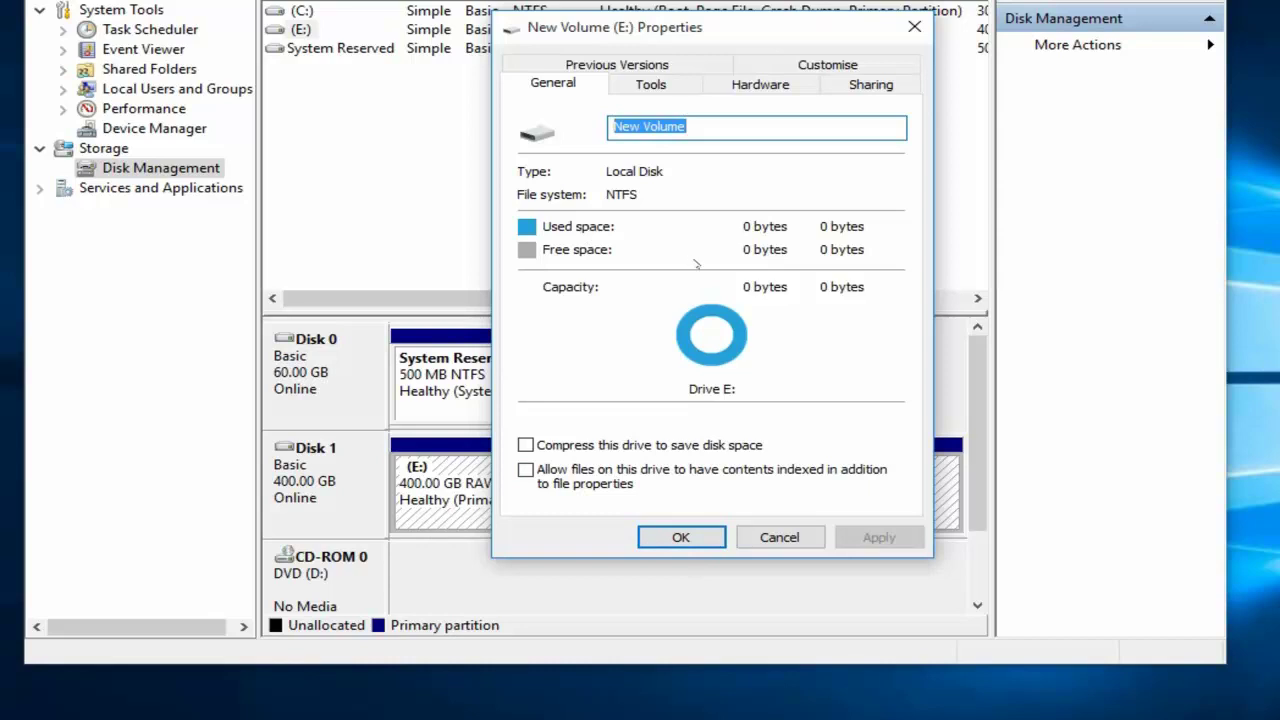
pyautogui.click(681, 537)
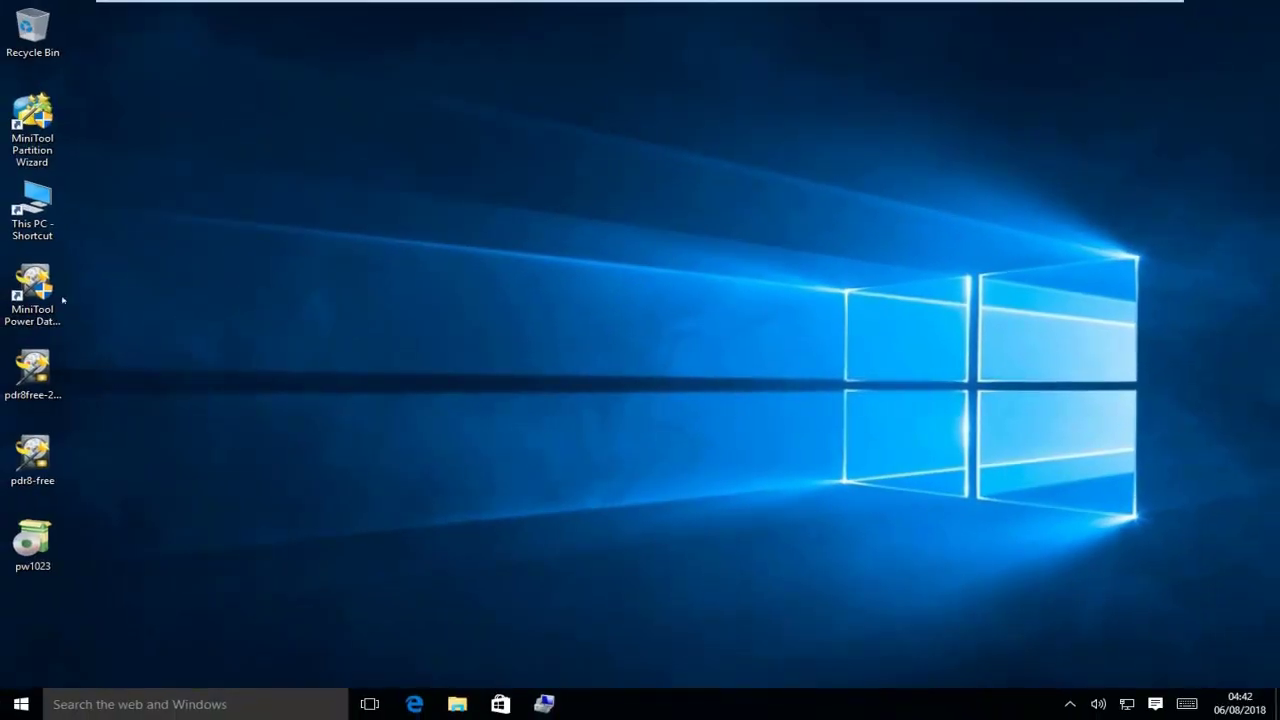
# Step: Launch MiniTool Power Data Recovery, allow it to make changes to the PC, and dismiss the backup software advertisement
pyautogui.doubleClick(38, 288)
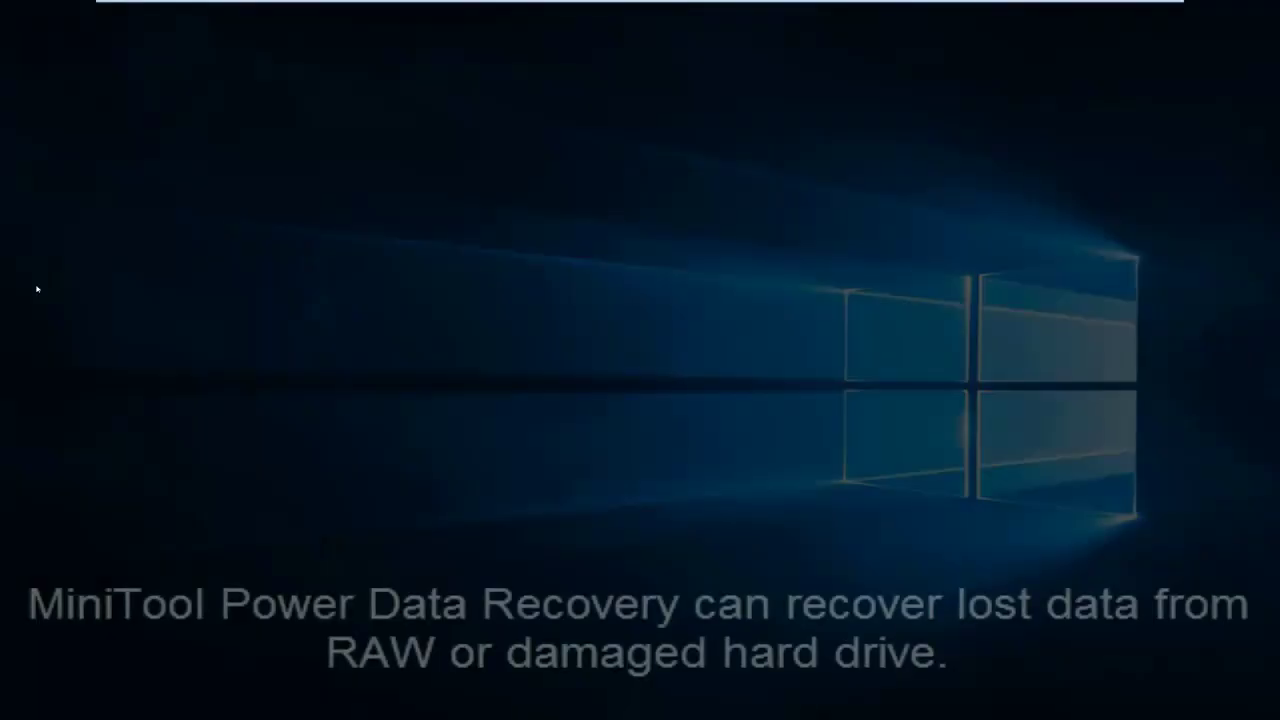
pyautogui.click(720, 385)
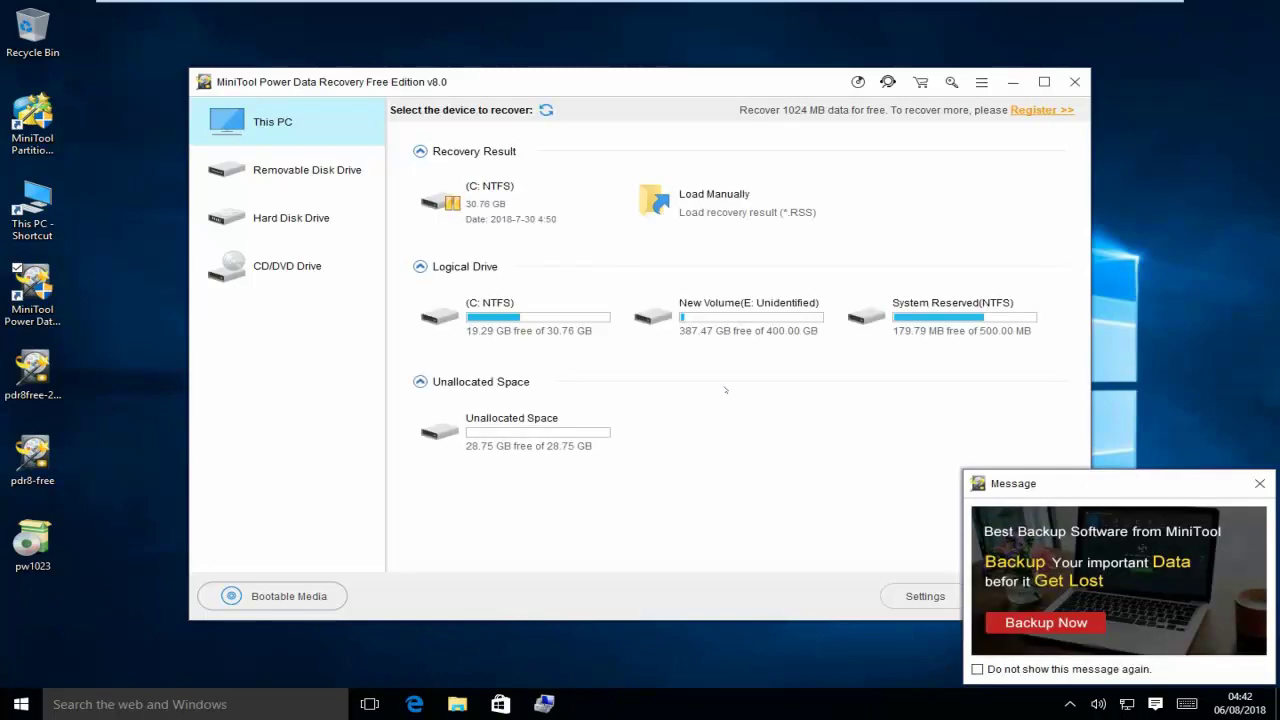
pyautogui.click(1261, 484)
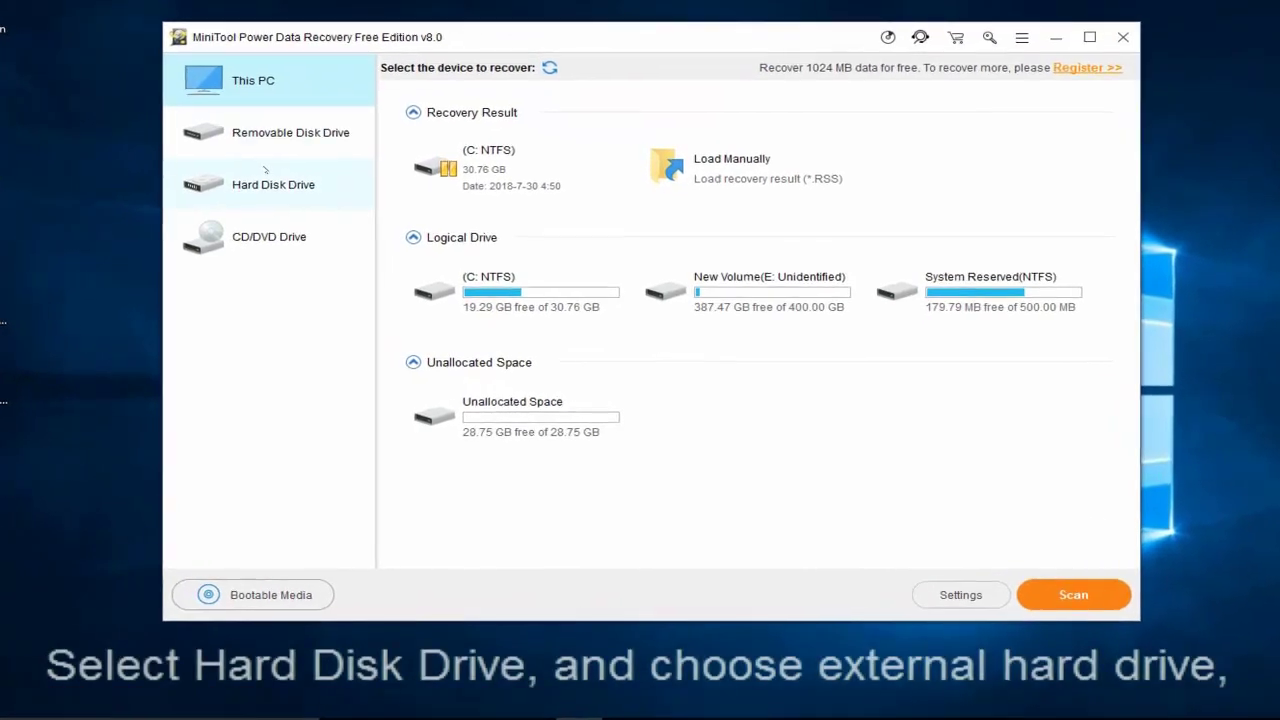
# Step: Scan the 400 GB VMware hard disk for lost data in the Hard Disk Drive category
pyautogui.click(227, 184)
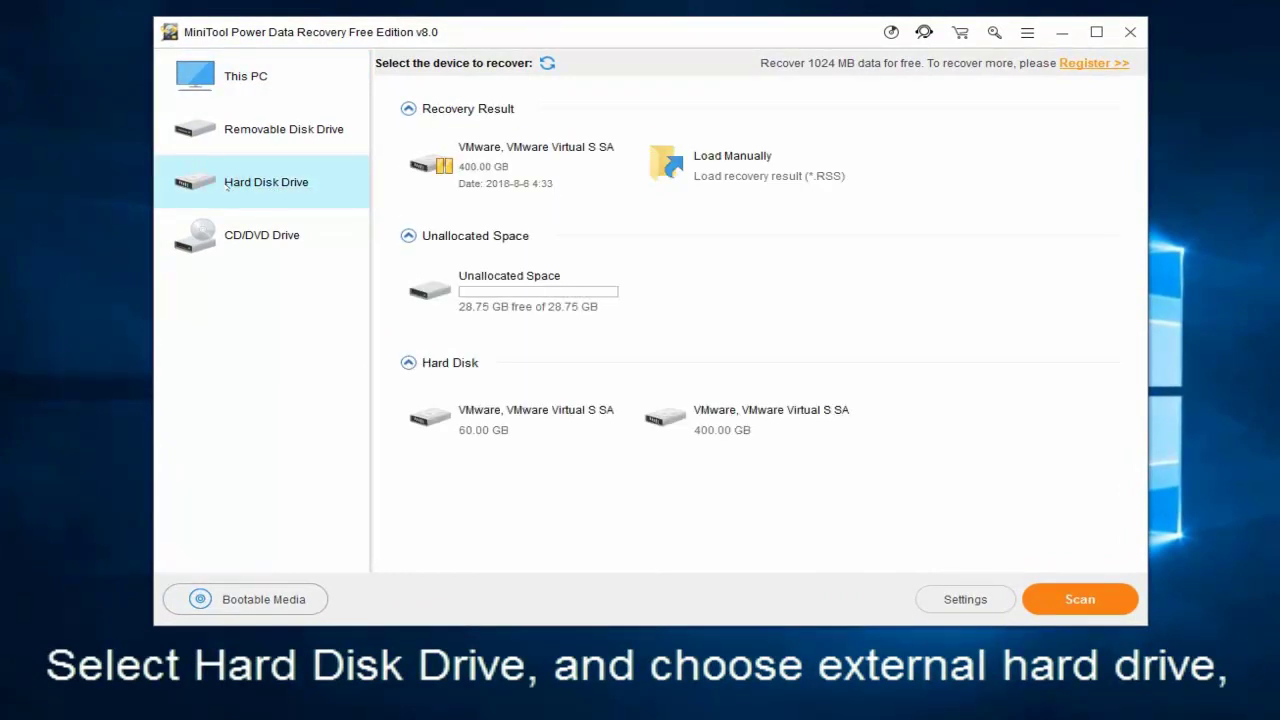
pyautogui.click(802, 416)
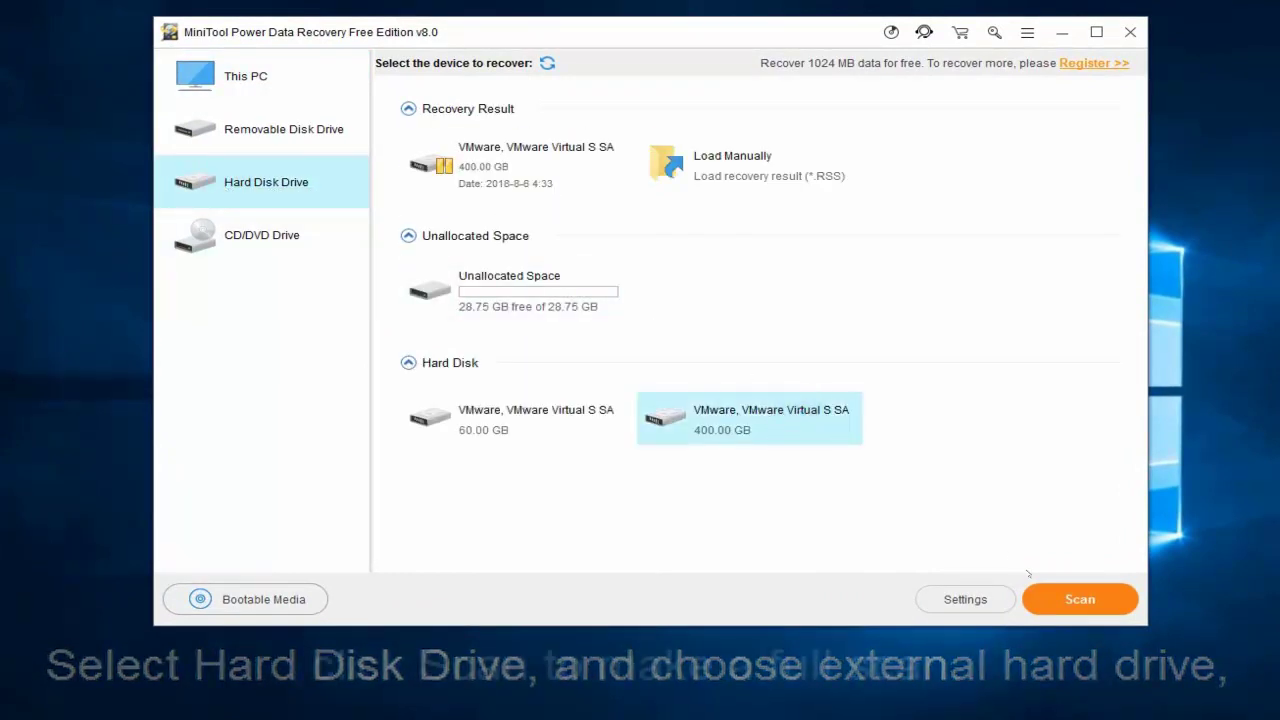
pyautogui.click(1068, 596)
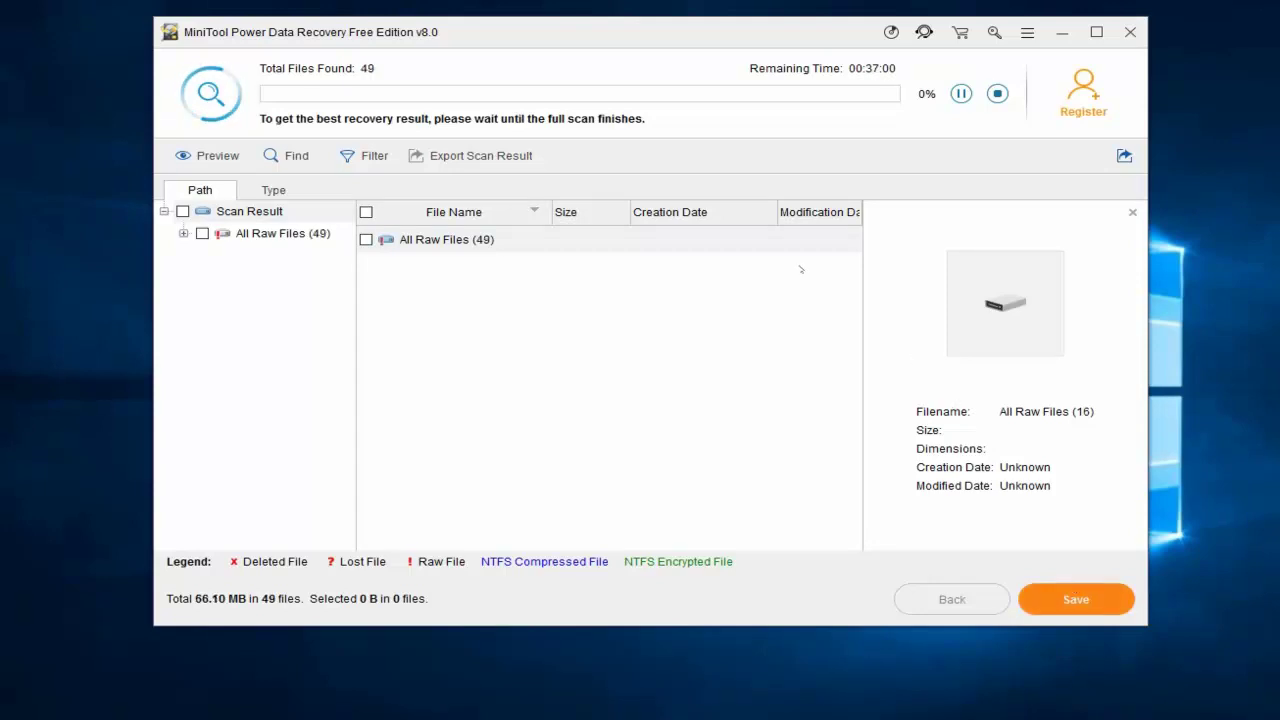
pyautogui.moveTo(740, 30); pyautogui.dragTo(687, 24)
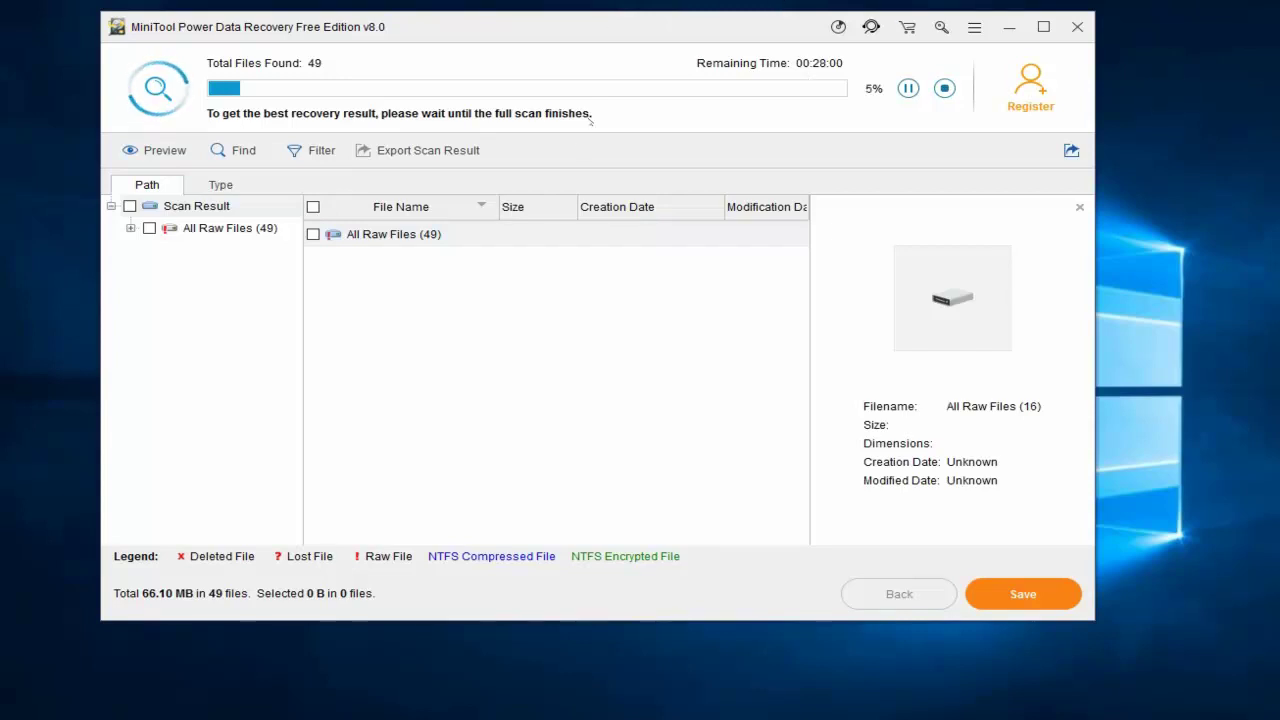
# Step: Preview Recovered_jpg_file(10).jpg from the JPEG Camera file folder under All Raw Files, and close the preview
pyautogui.doubleClick(213, 229)
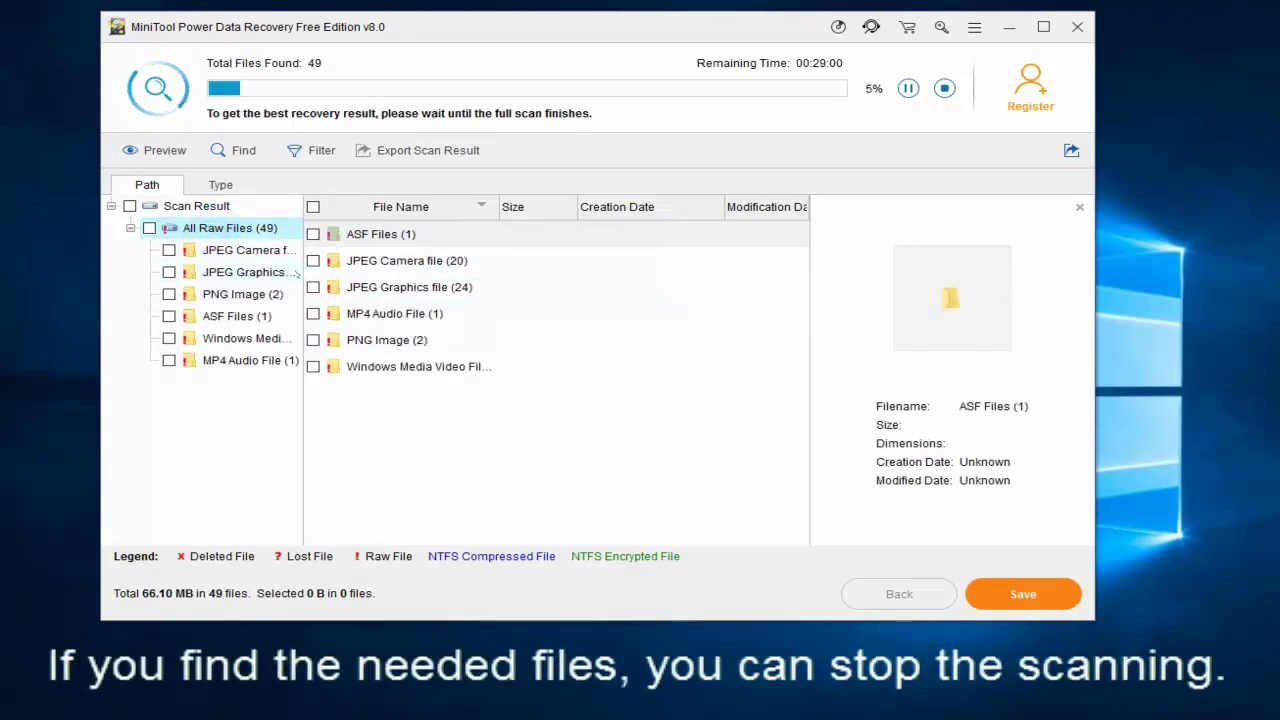
pyautogui.click(392, 262)
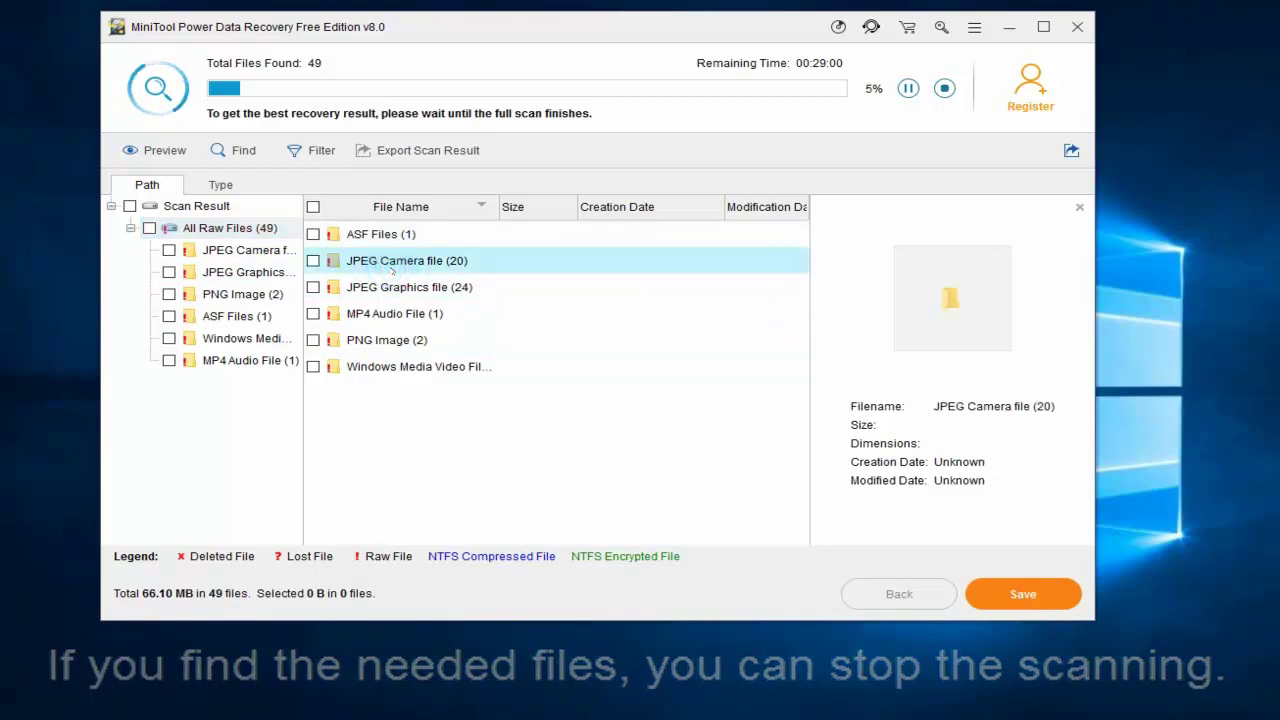
pyautogui.doubleClick(392, 262)
pyautogui.doubleClick(391, 258)
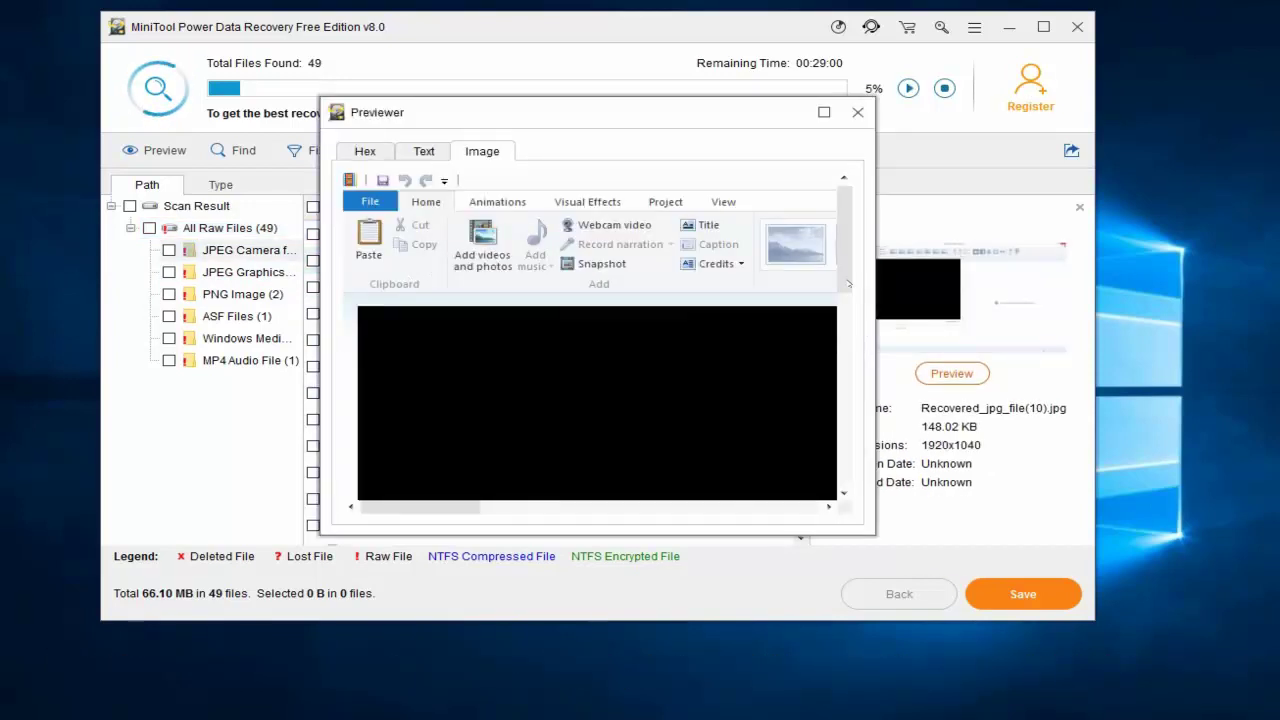
pyautogui.click(857, 112)
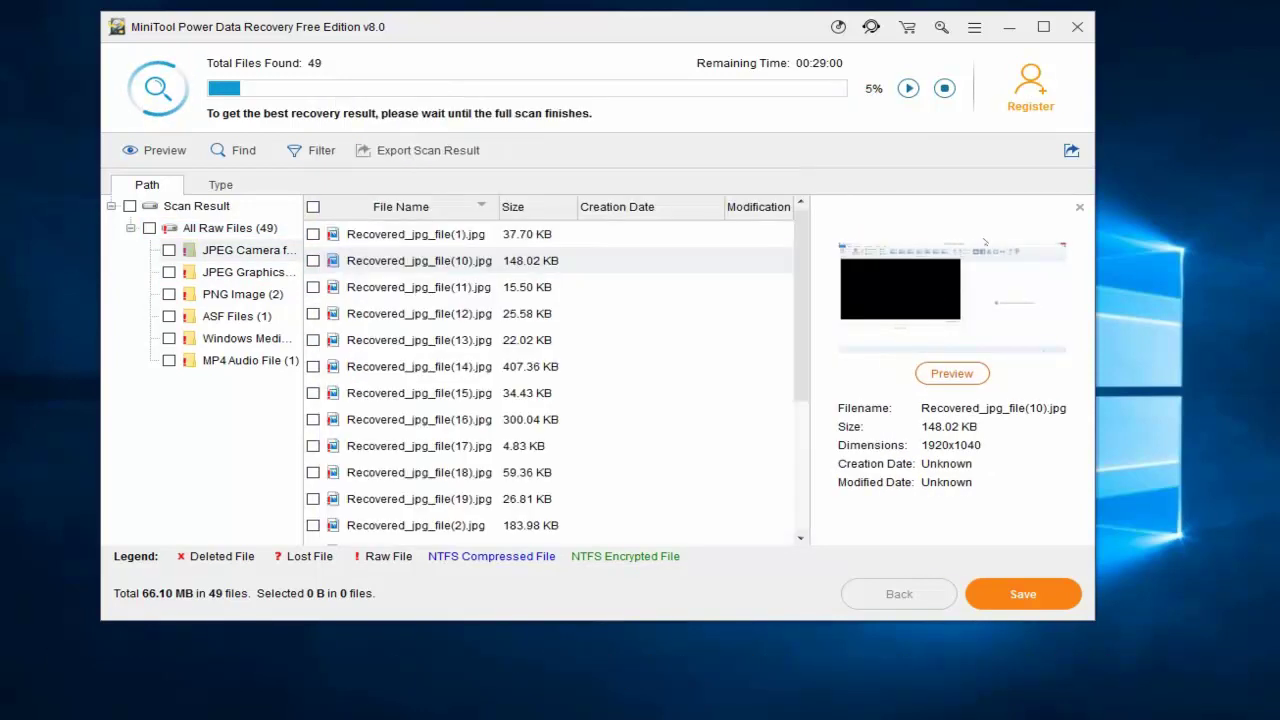
# Step: Stop the running scan and show the contents of the JPEG Camera file folder in the results
pyautogui.click(941, 89)
pyautogui.click(564, 357)
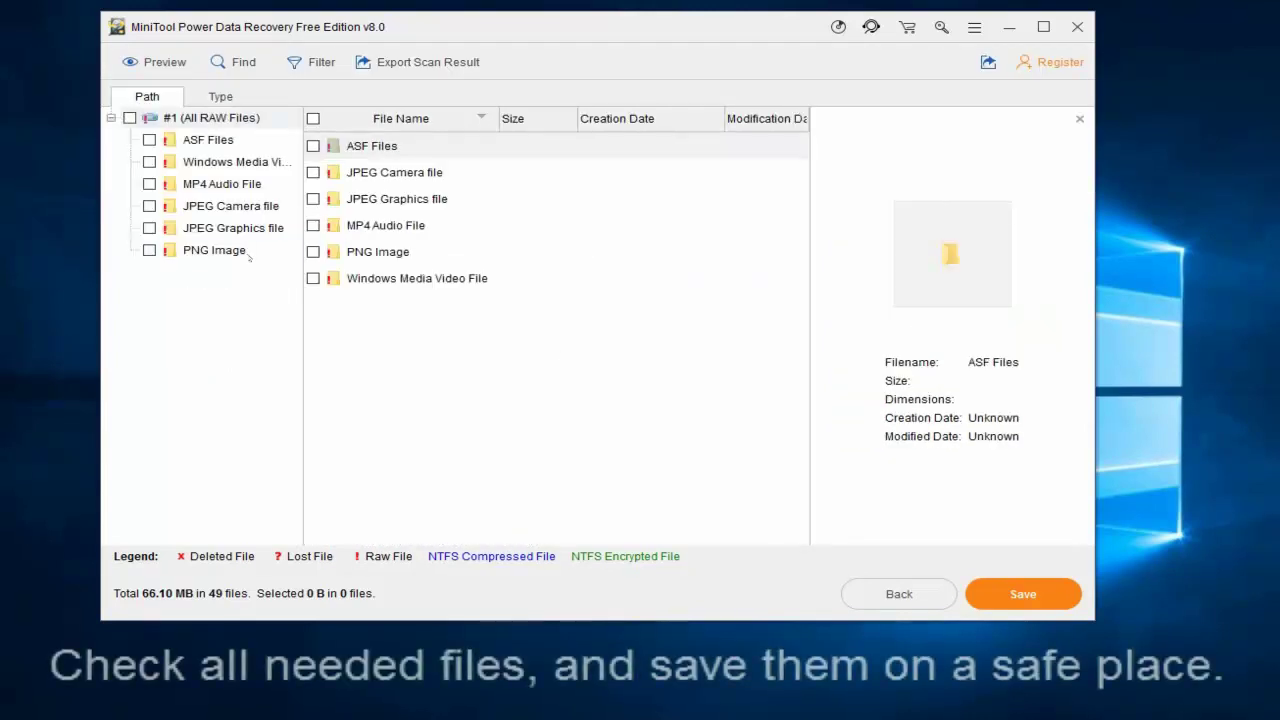
pyautogui.click(228, 206)
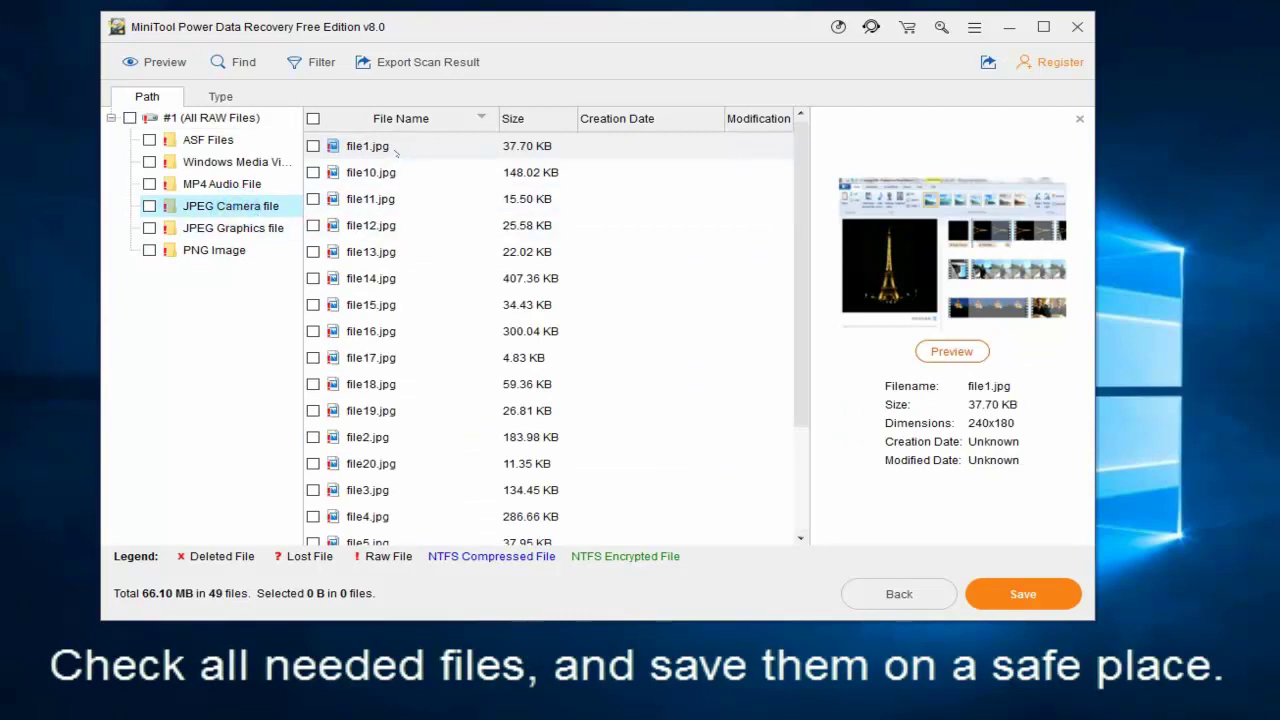
# Step: Mark every file in the JPEG Camera file folder for recovery
pyautogui.click(313, 146)
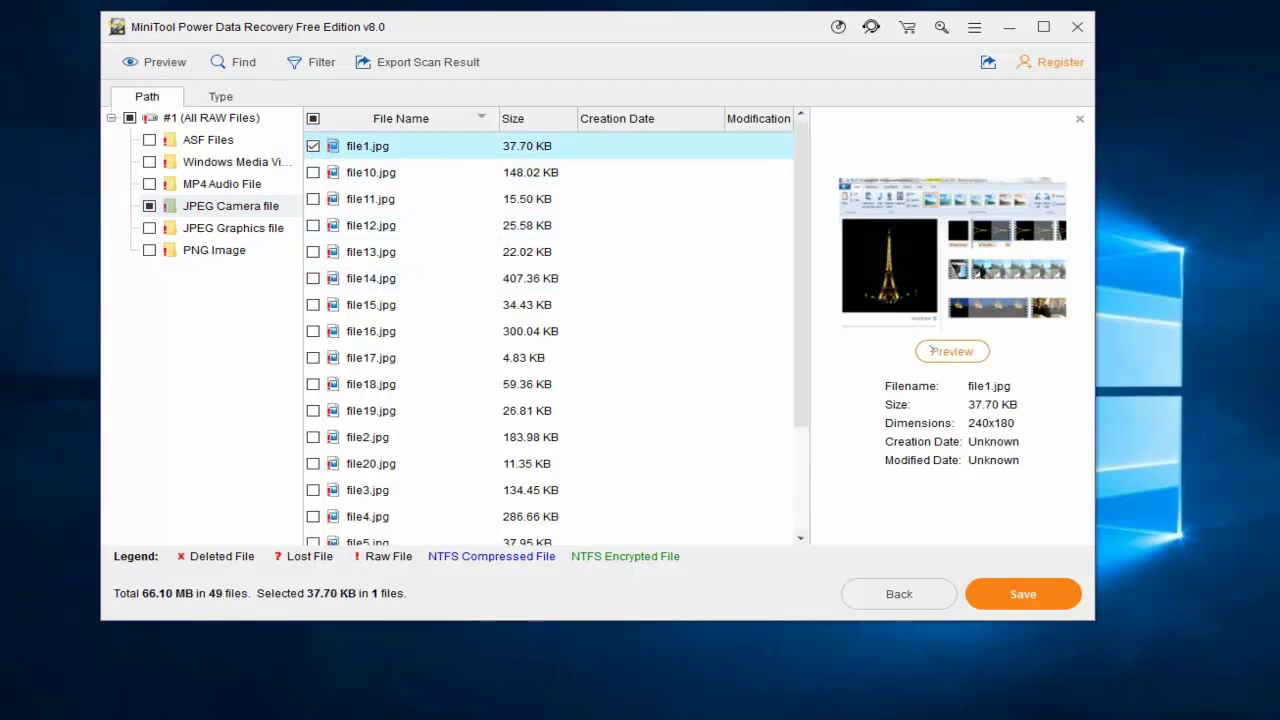
pyautogui.click(149, 206)
# Step: Preview file1.jpg from the JPEG Graphics file folder, examine different parts of the image, and close the preview
pyautogui.click(230, 228)
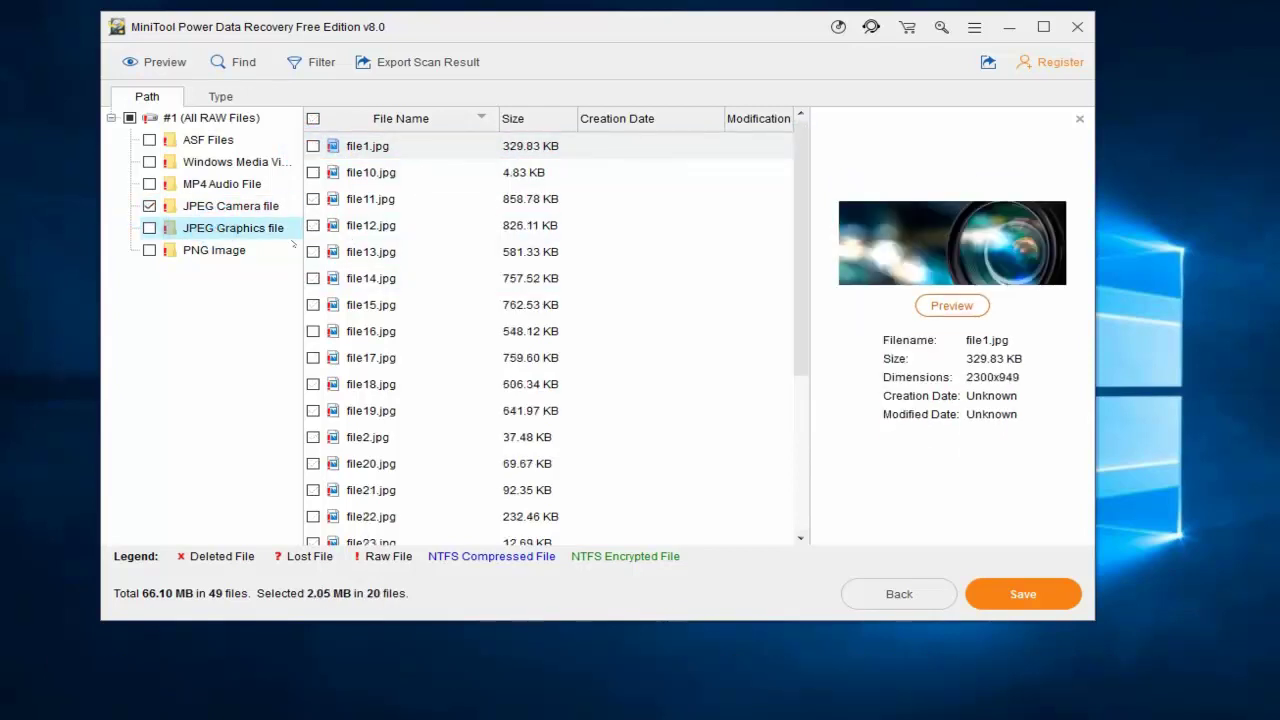
pyautogui.click(952, 306)
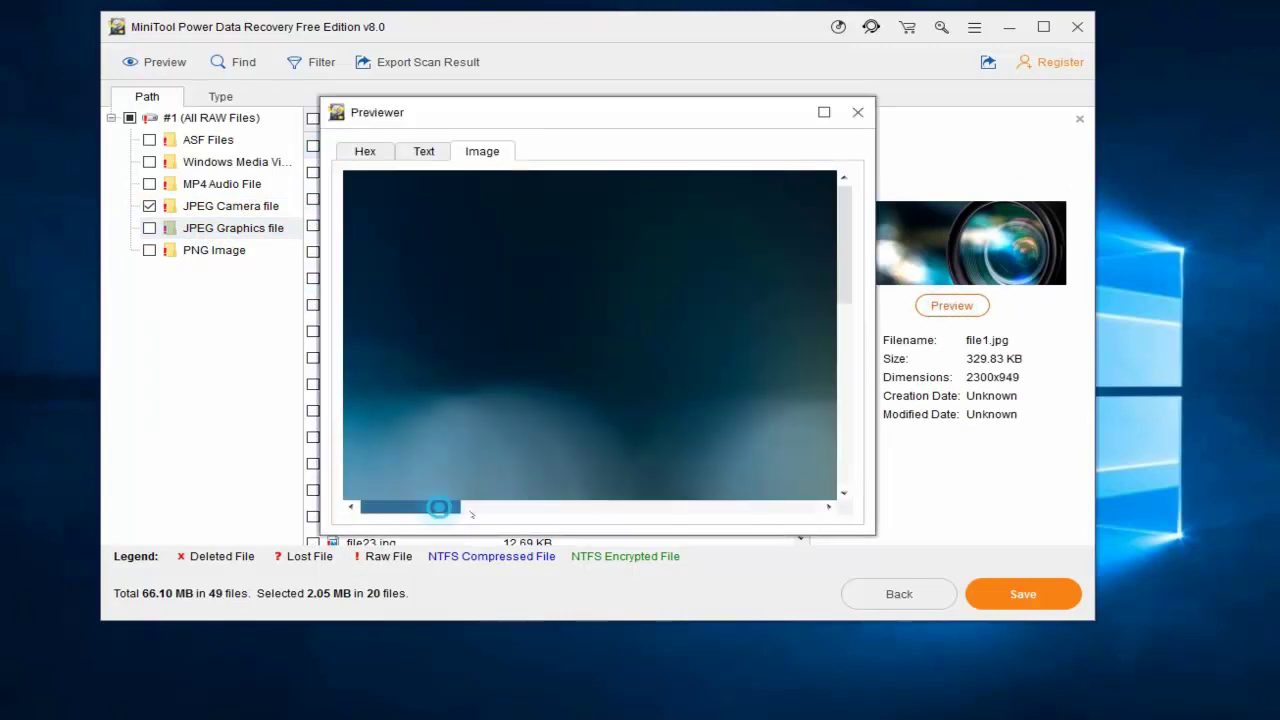
pyautogui.moveTo(440, 507); pyautogui.dragTo(540, 507)
pyautogui.moveTo(841, 261); pyautogui.dragTo(841, 443)
pyautogui.moveTo(510, 507); pyautogui.dragTo(674, 507)
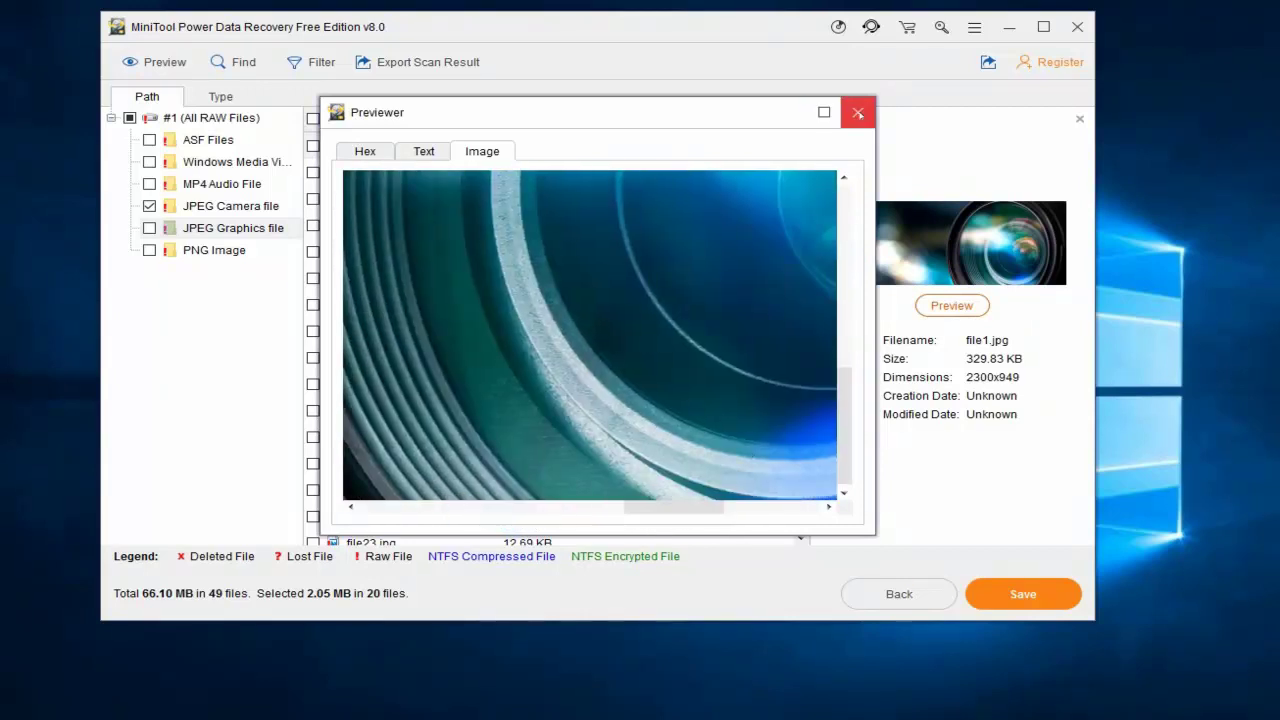
pyautogui.click(857, 112)
# Step: Mark the whole JPEG Graphics file folder for recovery, and look through the MP4 Audio File and PNG Image folders
pyautogui.click(149, 228)
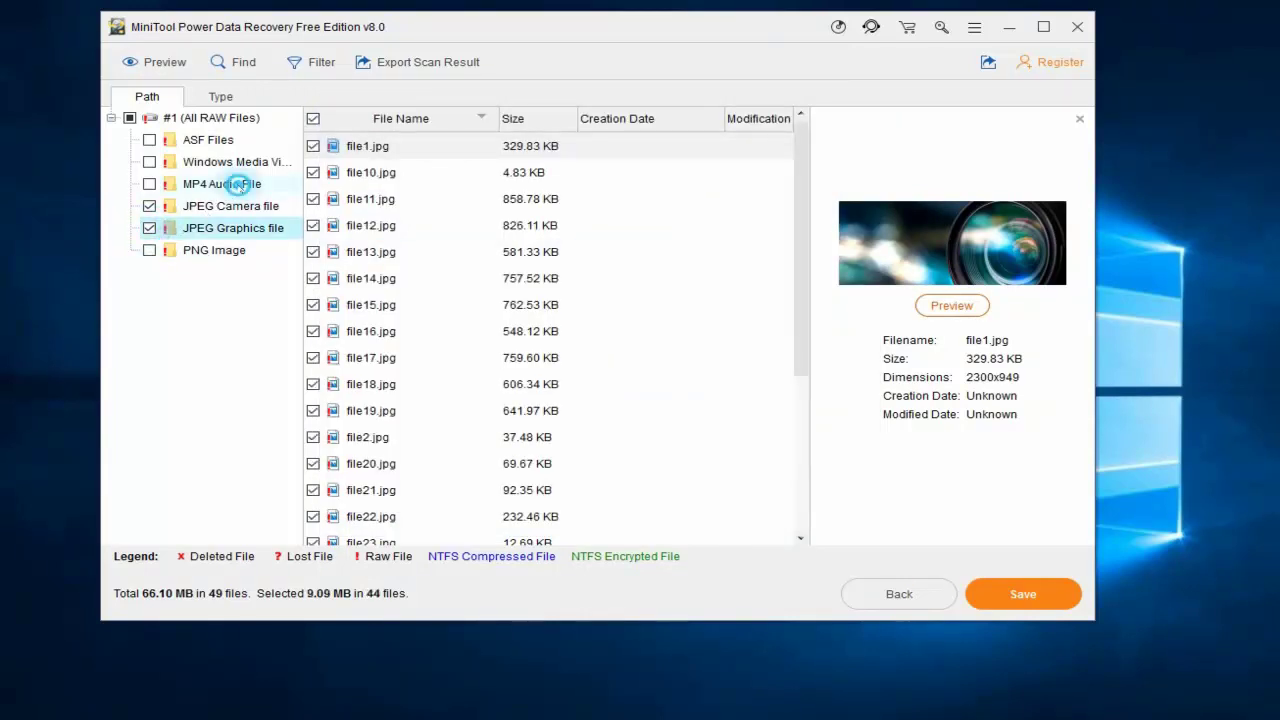
pyautogui.click(241, 185)
pyautogui.click(224, 251)
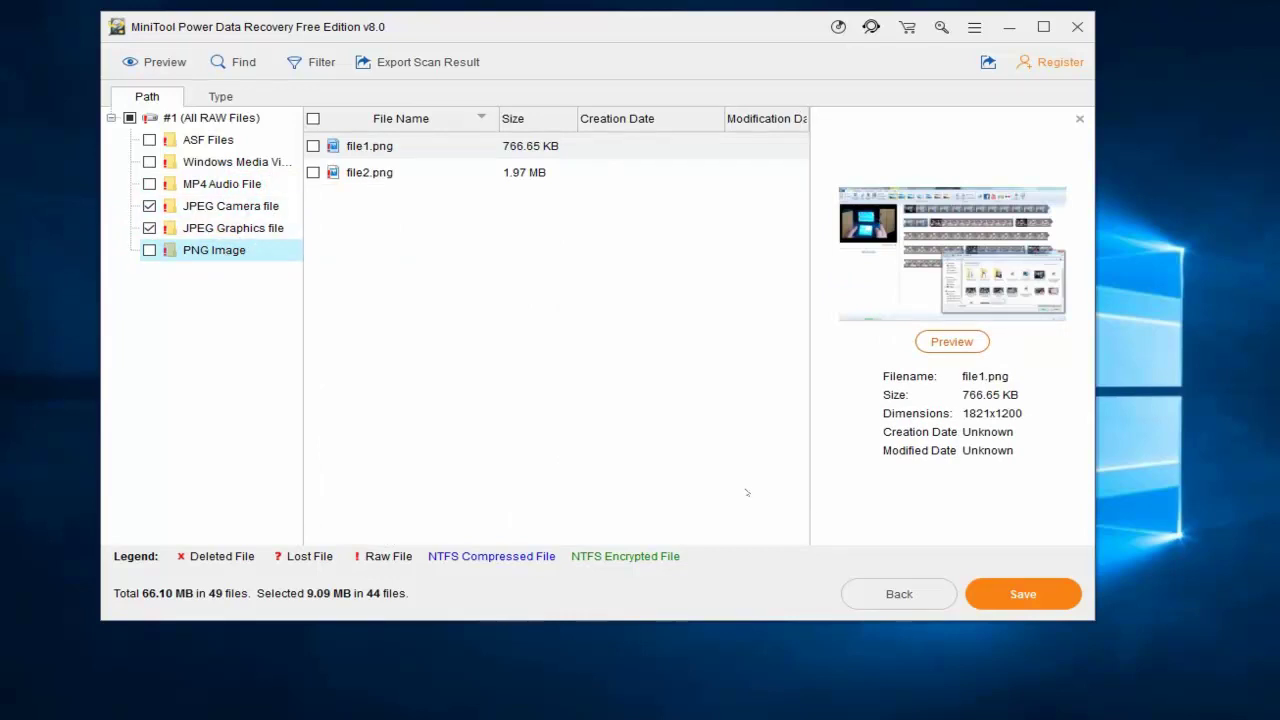
# Step: Save the marked files to Local Disk (C:) and dismiss the completion notice
pyautogui.click(1005, 591)
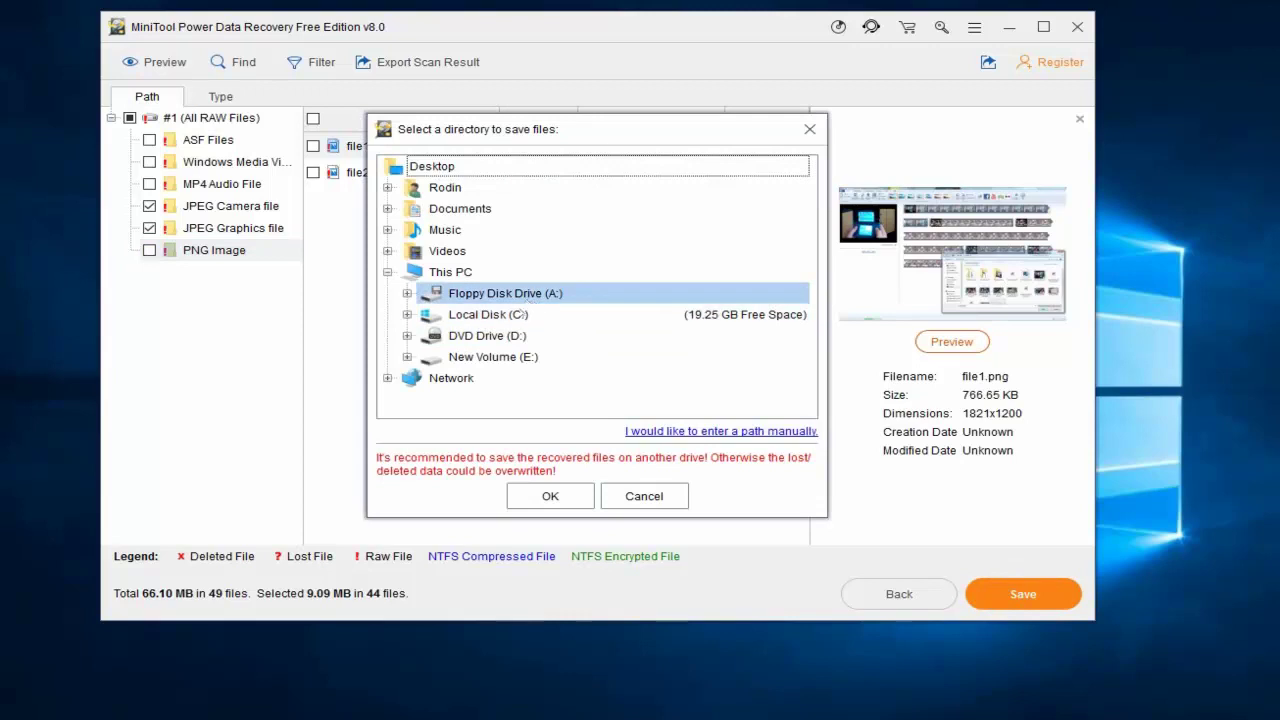
pyautogui.click(495, 315)
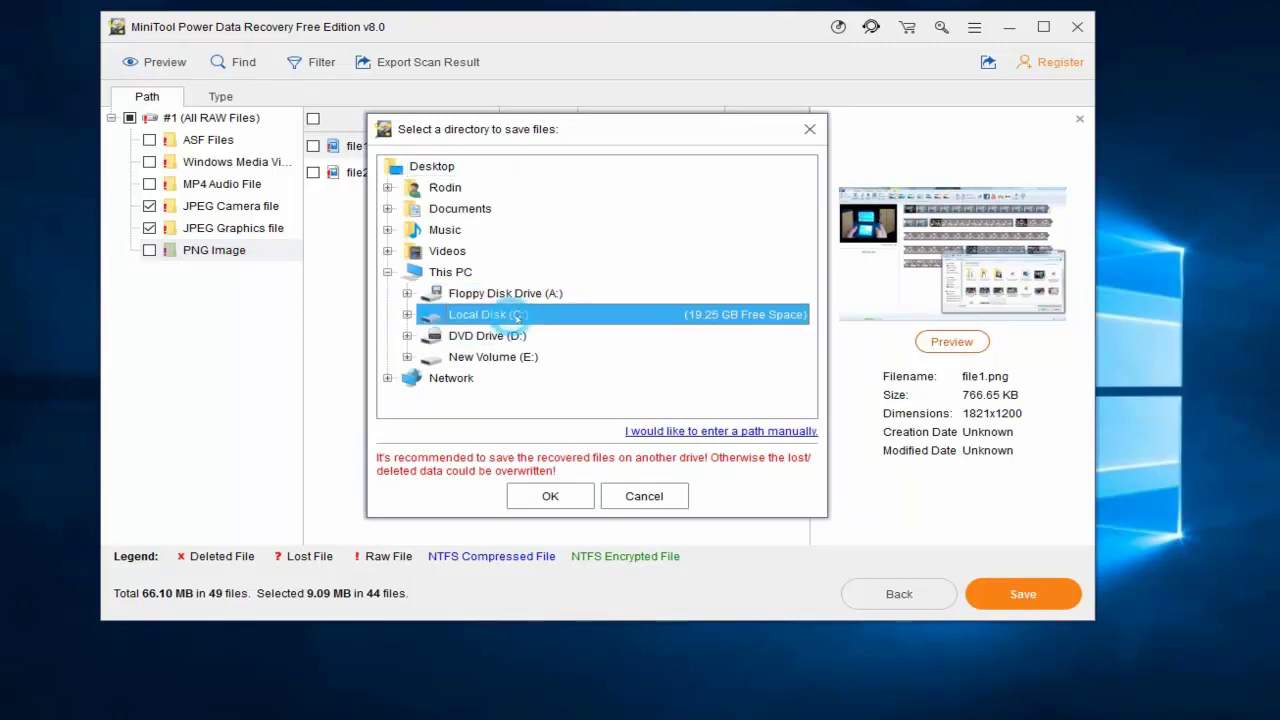
pyautogui.click(572, 496)
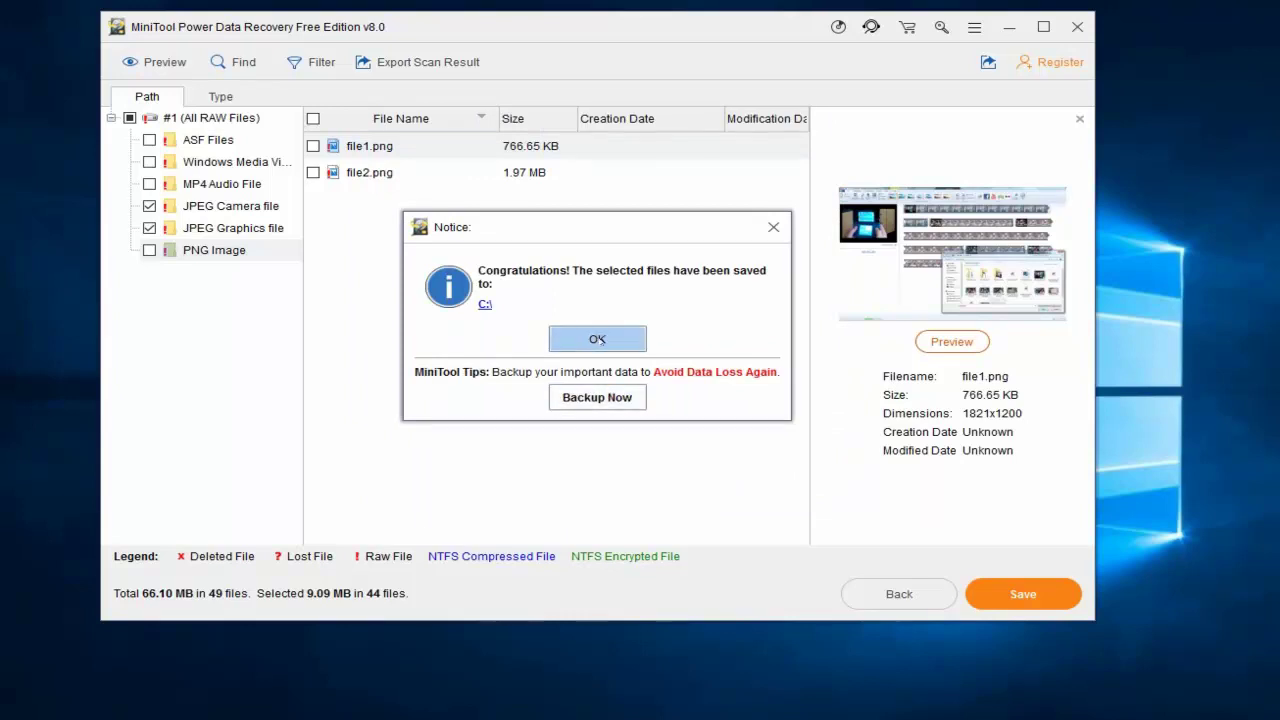
pyautogui.click(597, 340)
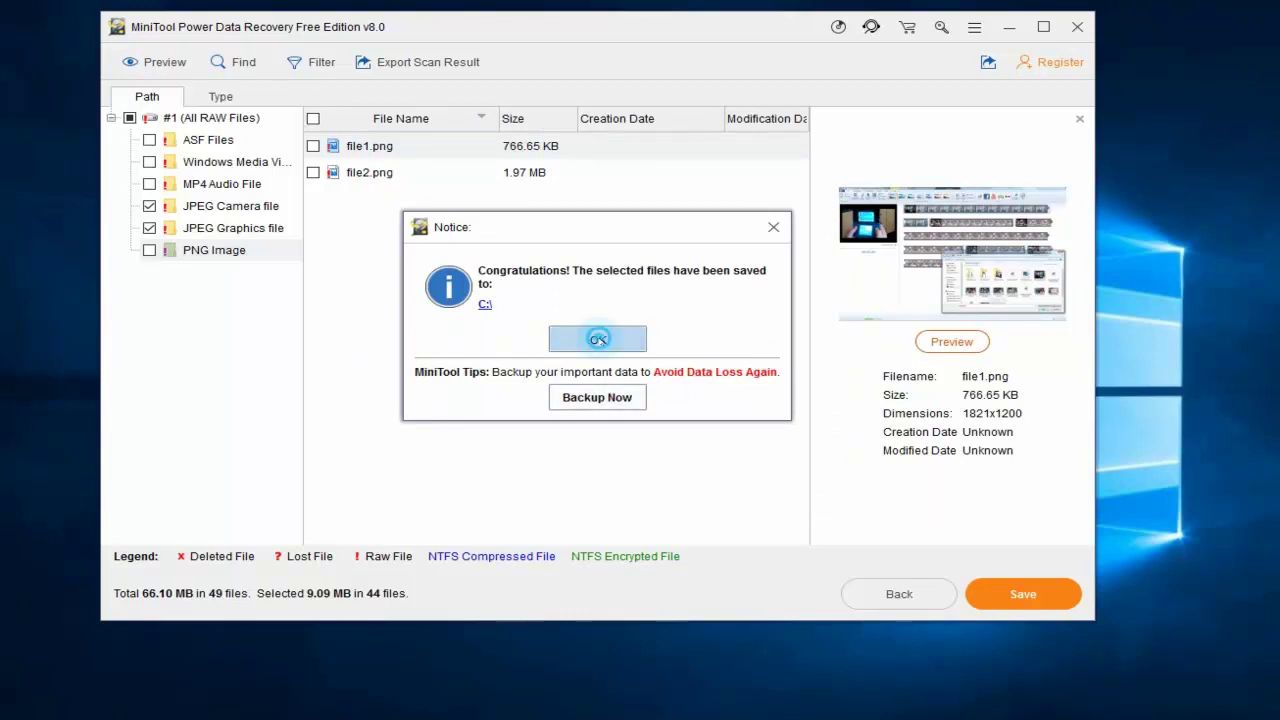
# Step: Exit Power Data Recovery, and launch MiniTool Partition Wizard with permission to make changes to the PC
pyautogui.click(1077, 28)
pyautogui.click(558, 357)
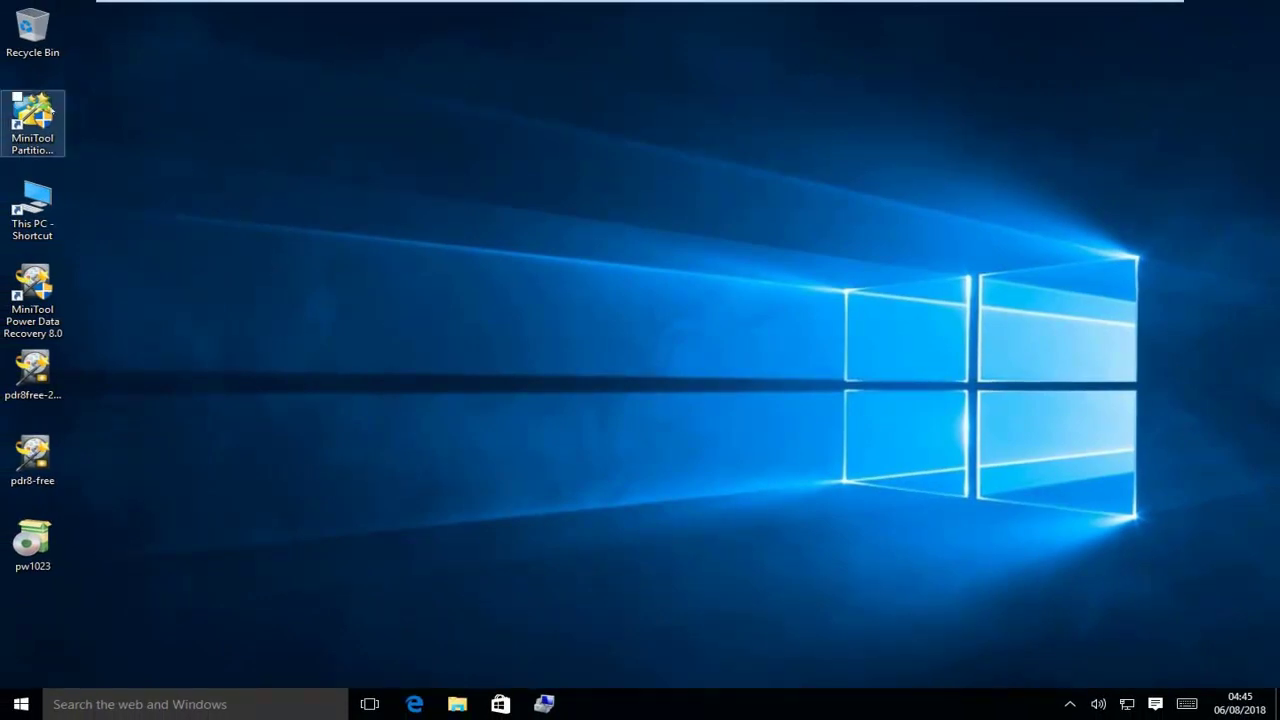
pyautogui.doubleClick(58, 132)
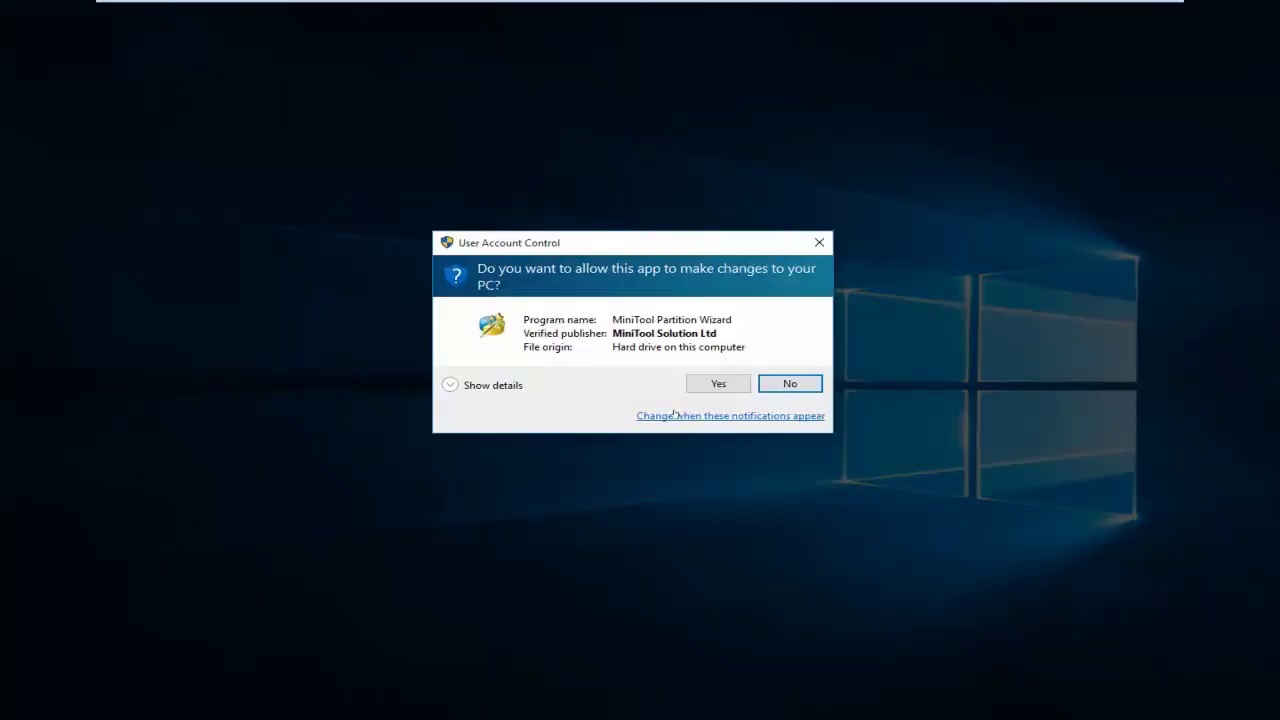
pyautogui.click(718, 383)
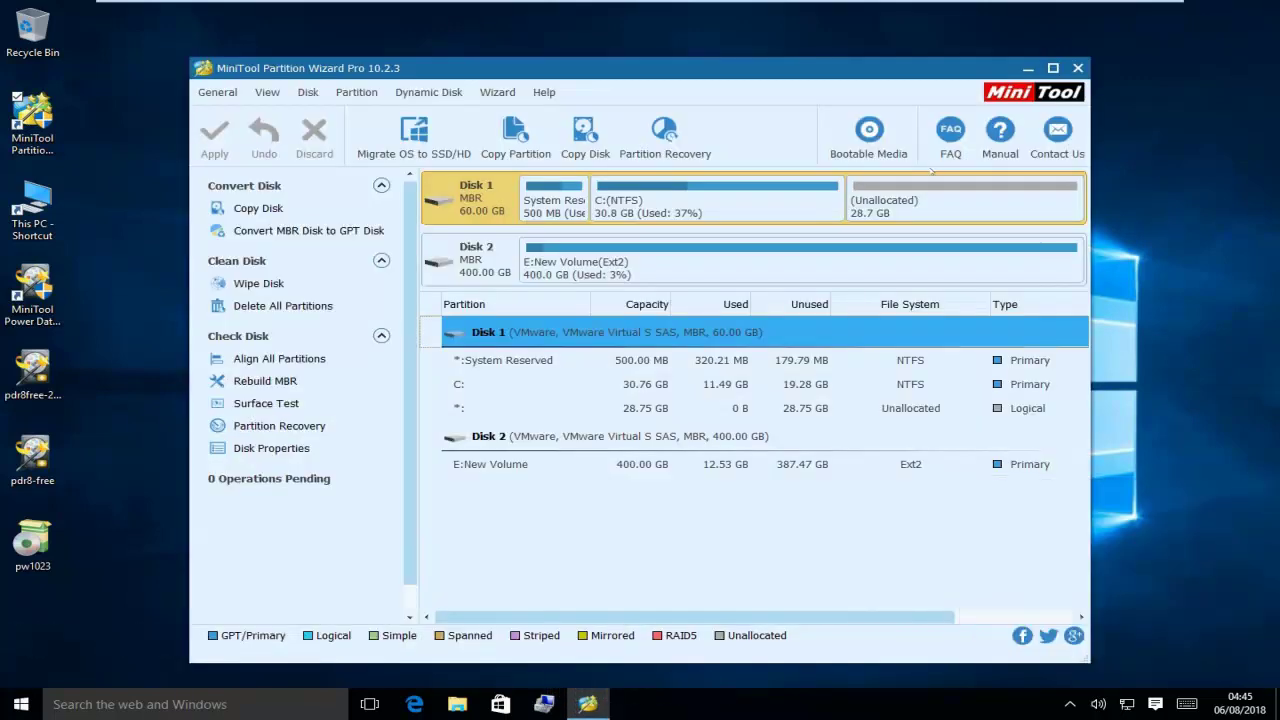
pyautogui.moveTo(796, 71); pyautogui.dragTo(797, 48)
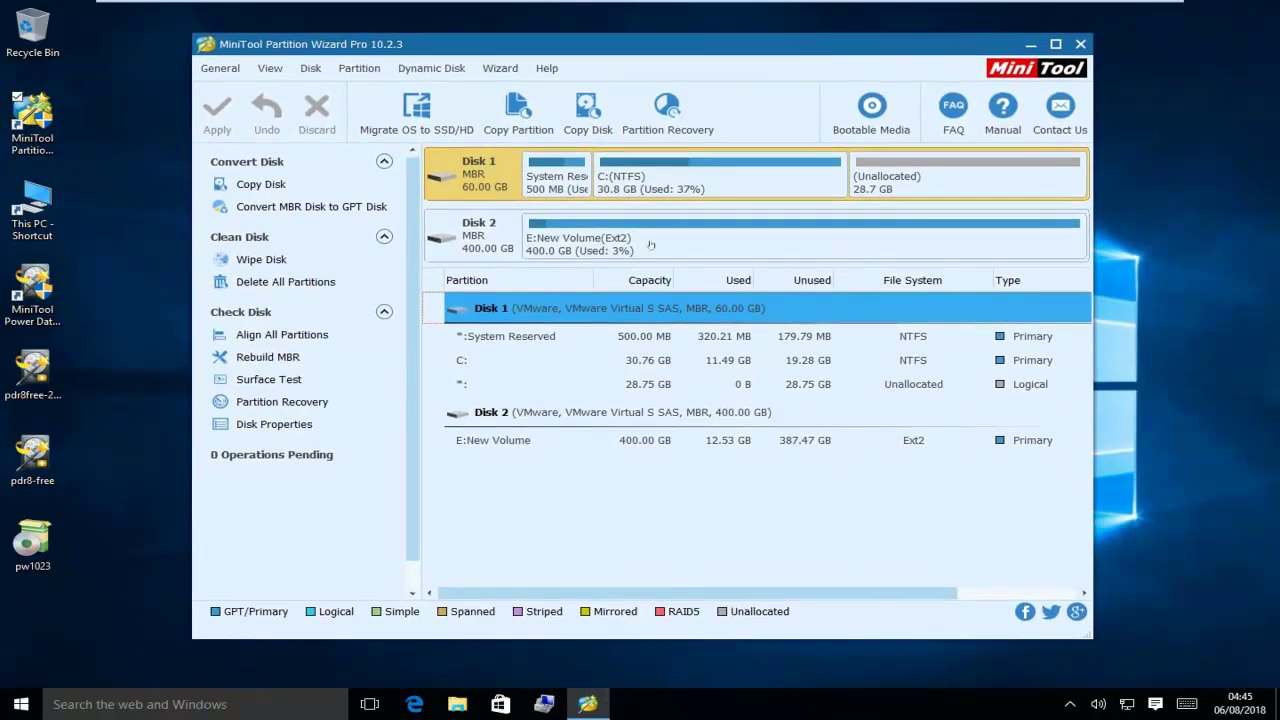
# Step: Set up formatting of partition E: on Disk 2 as NTFS, keeping the label New Volume and the default cluster size
pyautogui.click(650, 244)
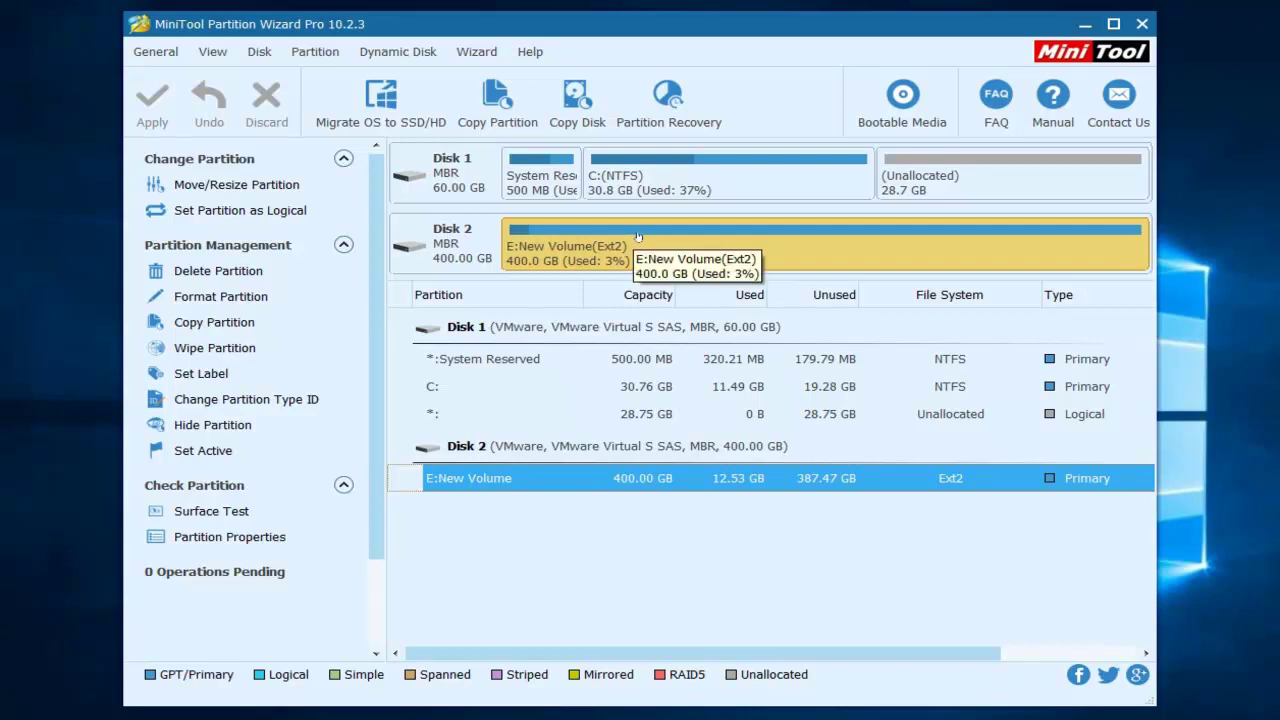
pyautogui.rightClick(638, 236)
pyautogui.click(680, 250)
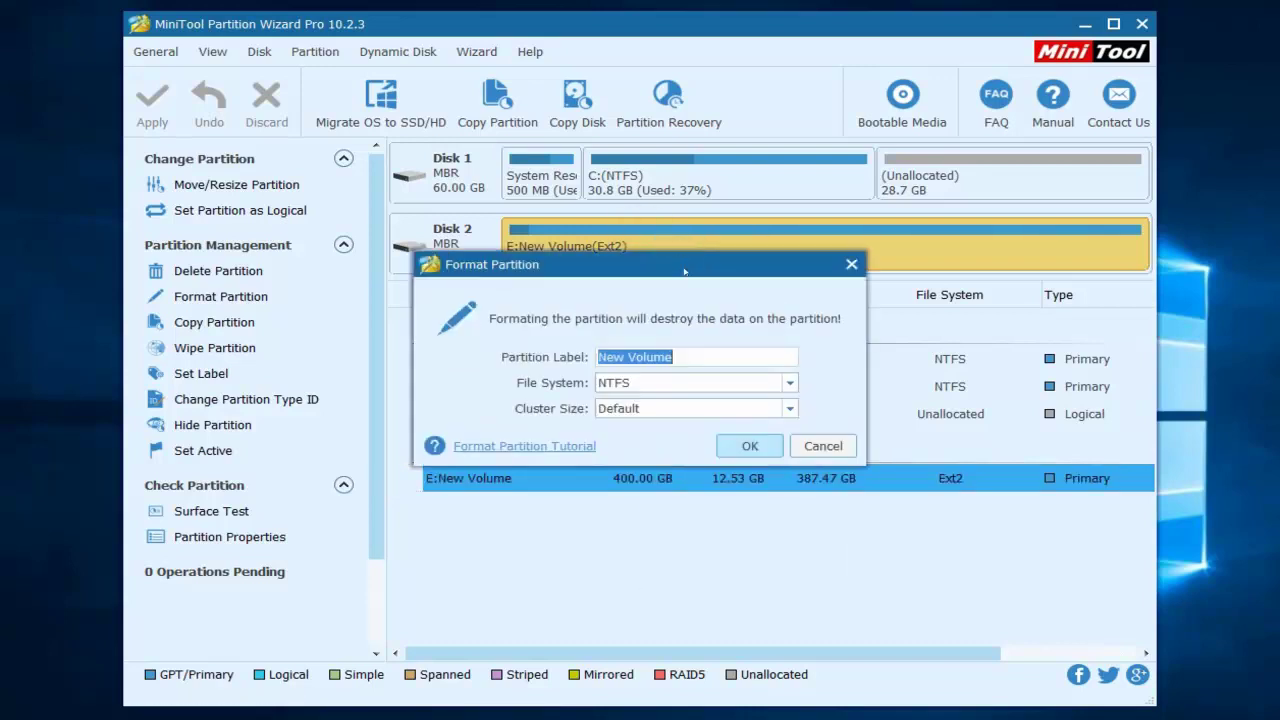
pyautogui.click(789, 382)
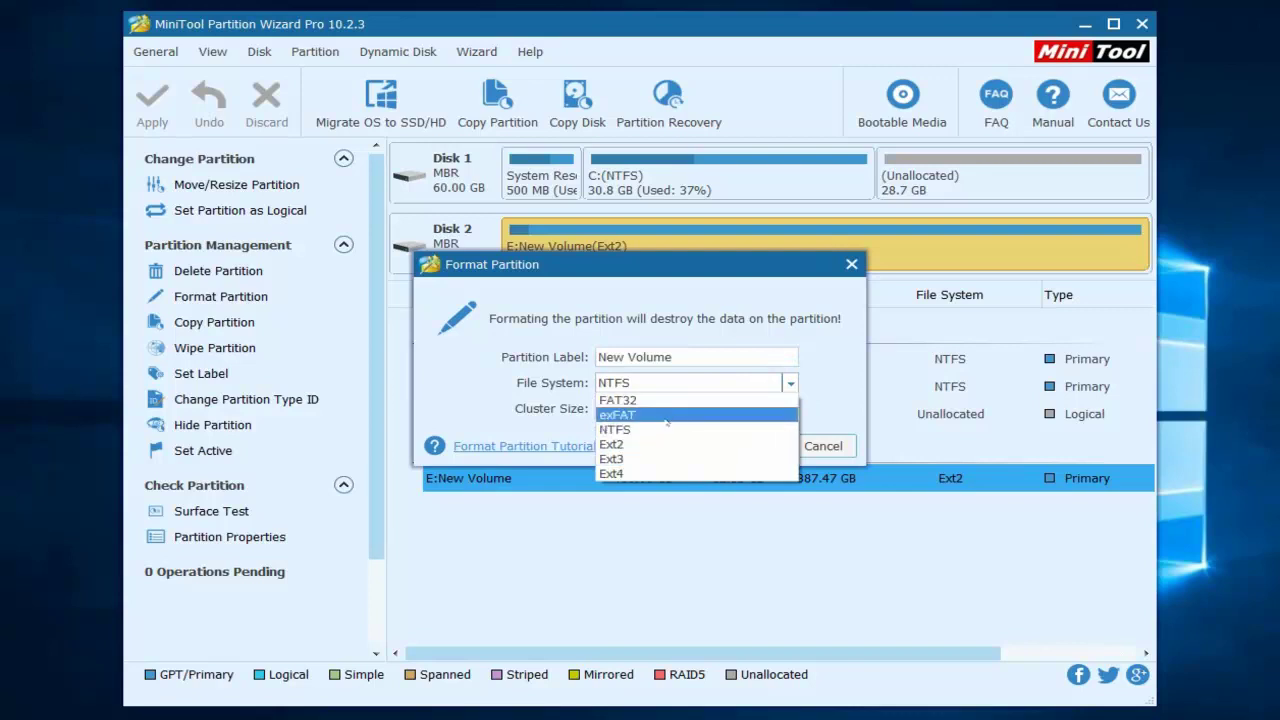
pyautogui.click(701, 428)
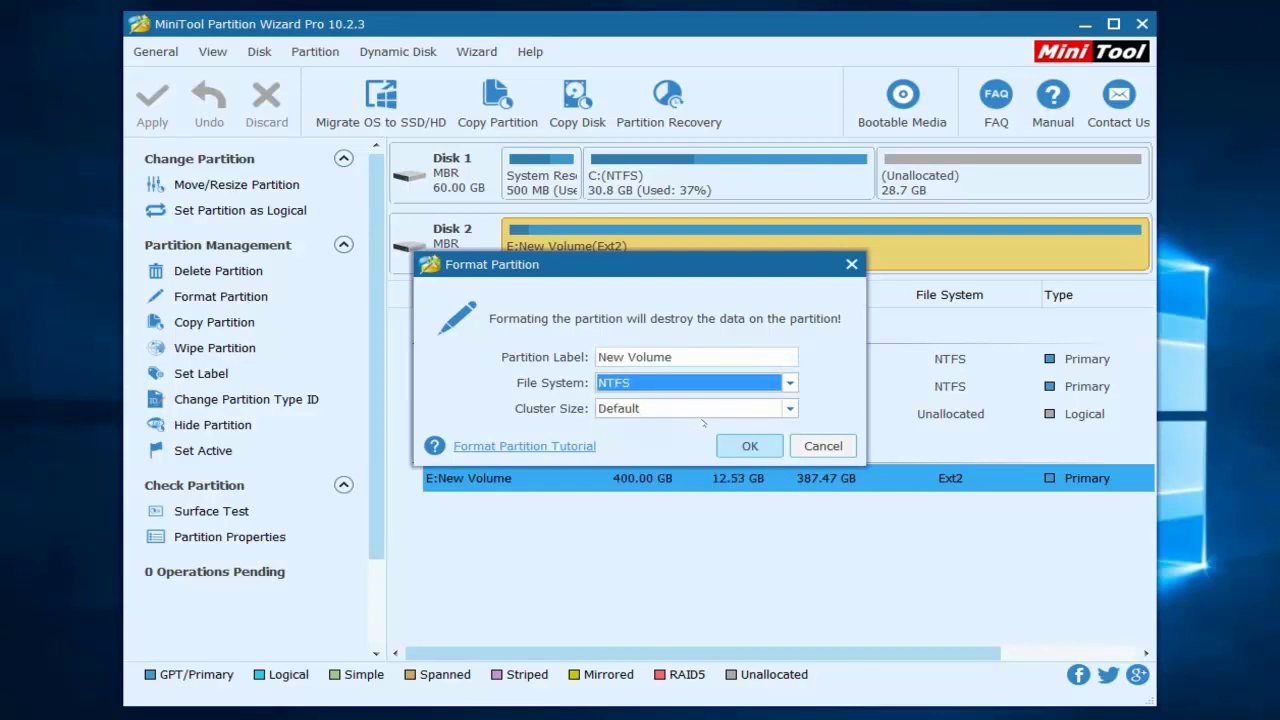
pyautogui.click(750, 446)
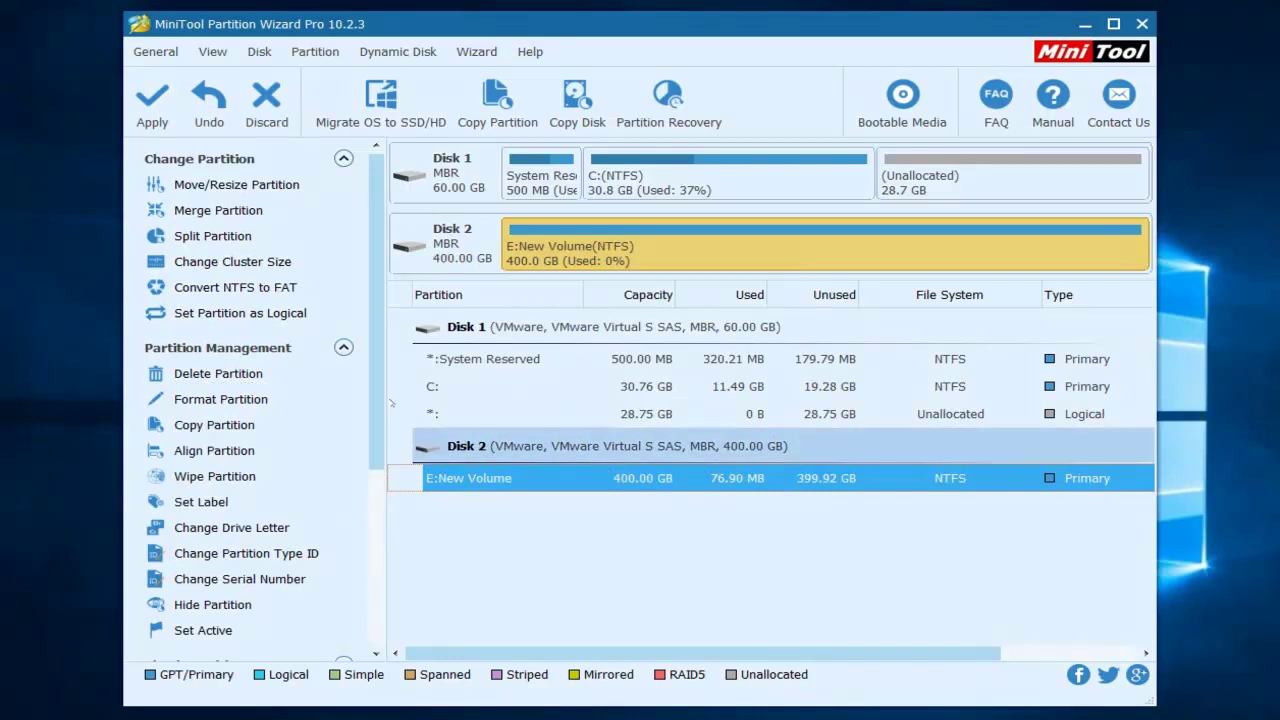
# Step: Apply the pending format of partition E: and close Partition Wizard
pyautogui.click(152, 100)
pyautogui.click(591, 406)
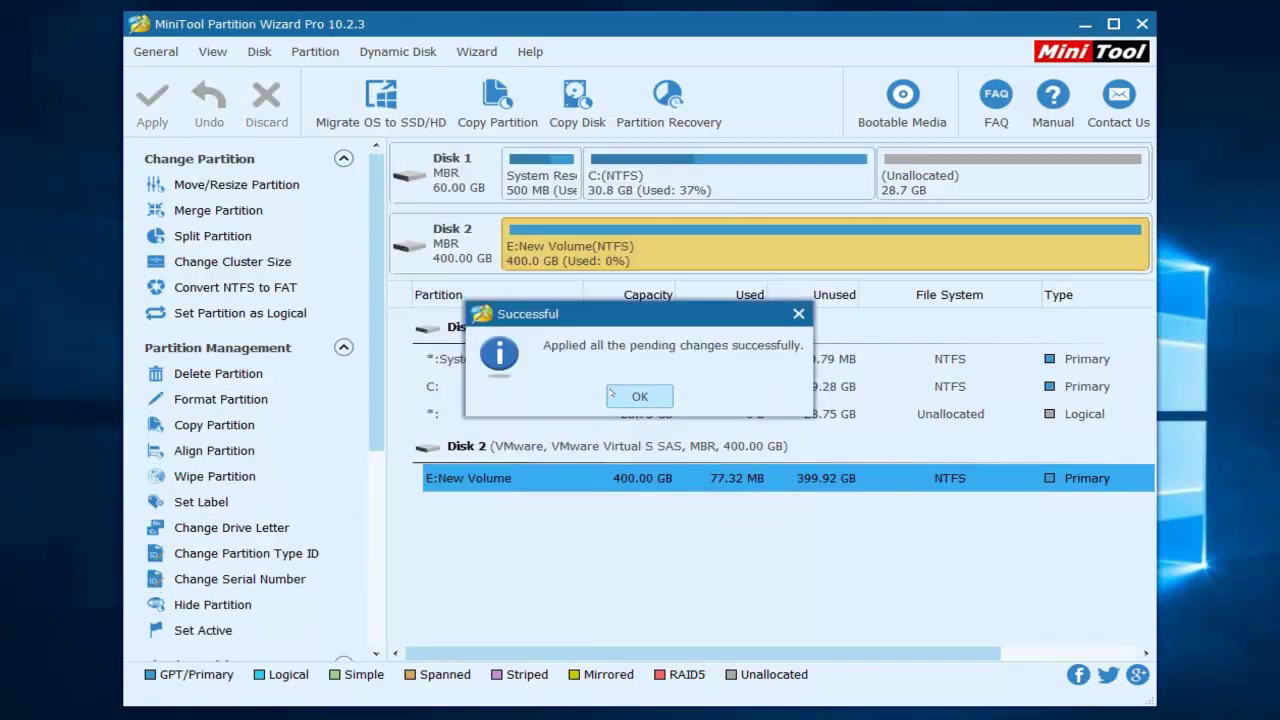
pyautogui.click(620, 395)
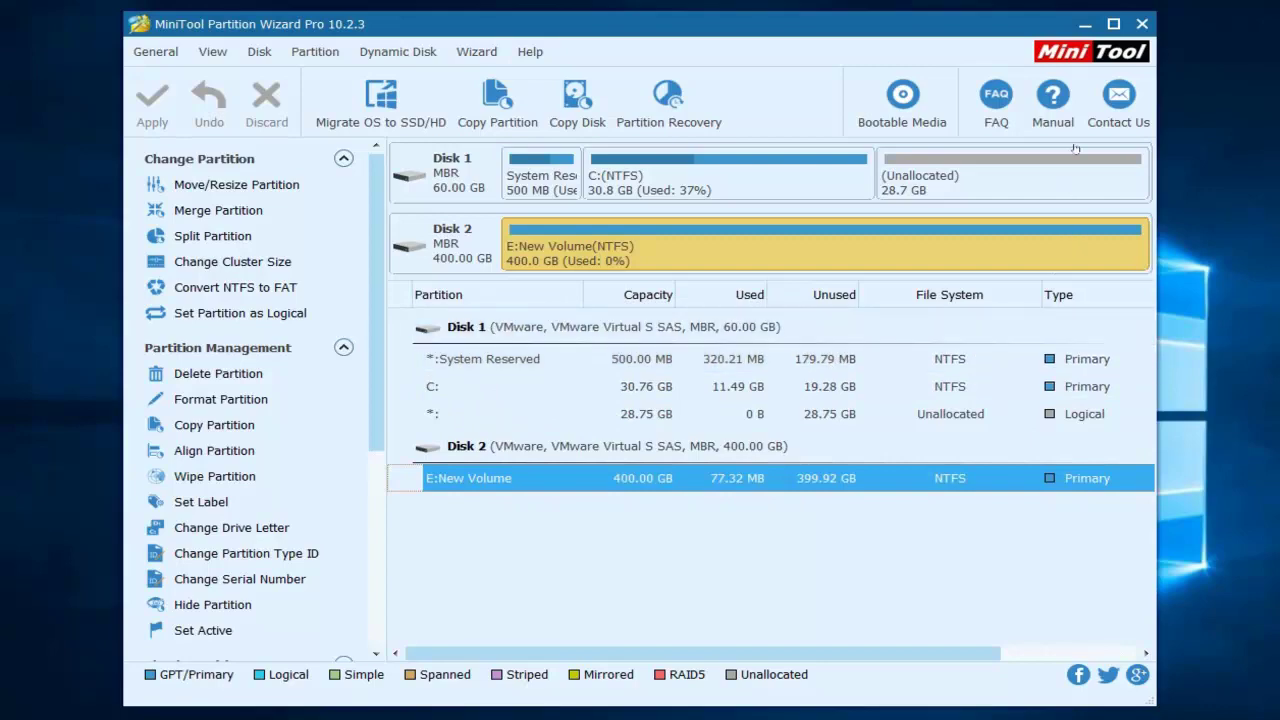
pyautogui.click(1141, 23)
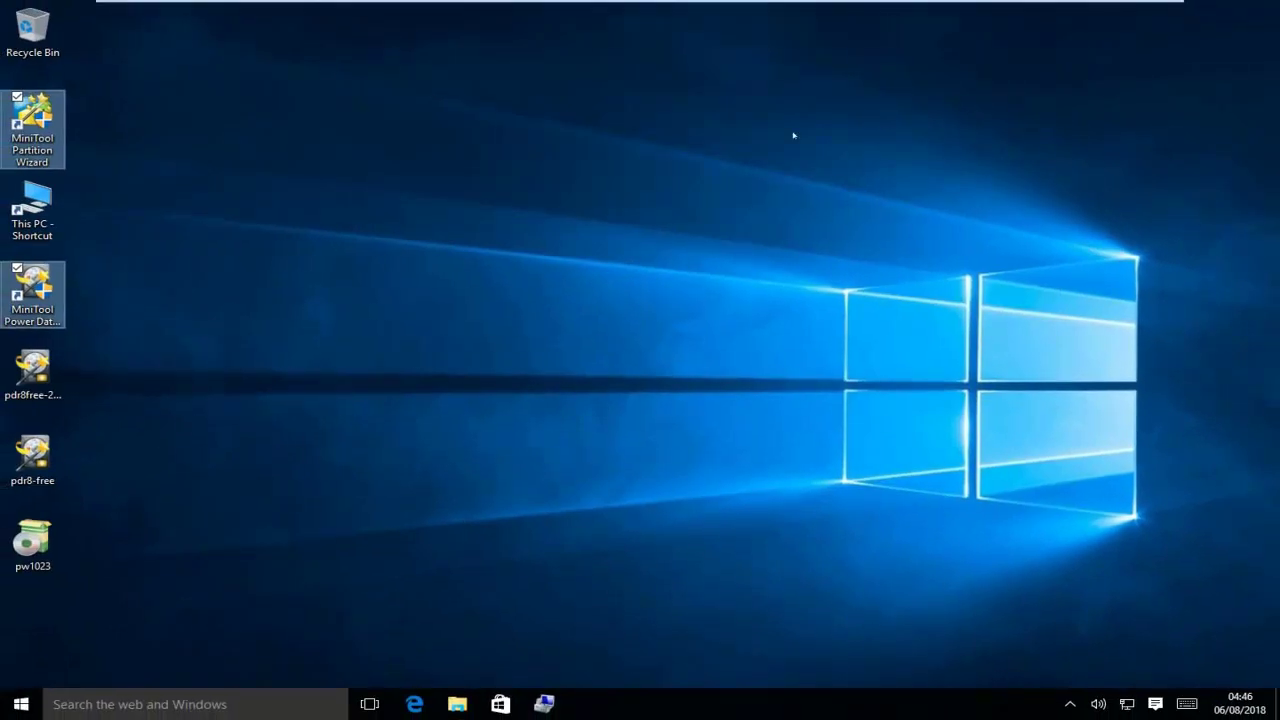
pyautogui.click(794, 134)
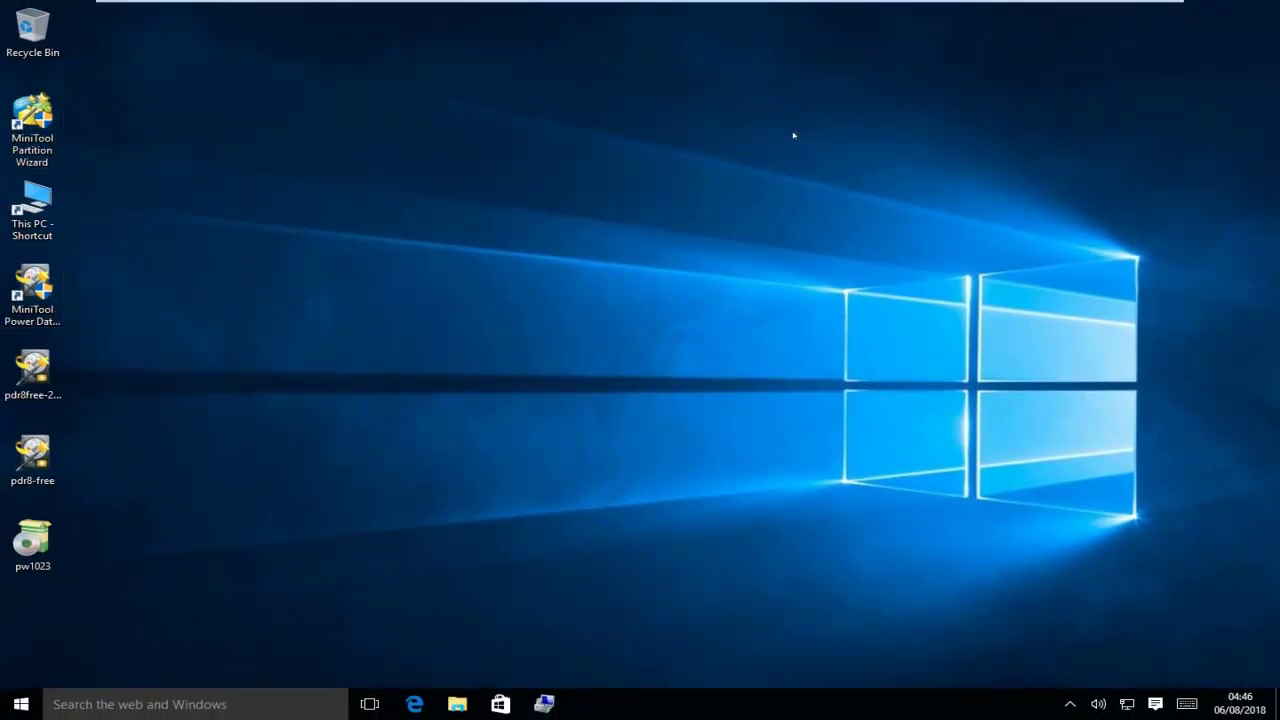